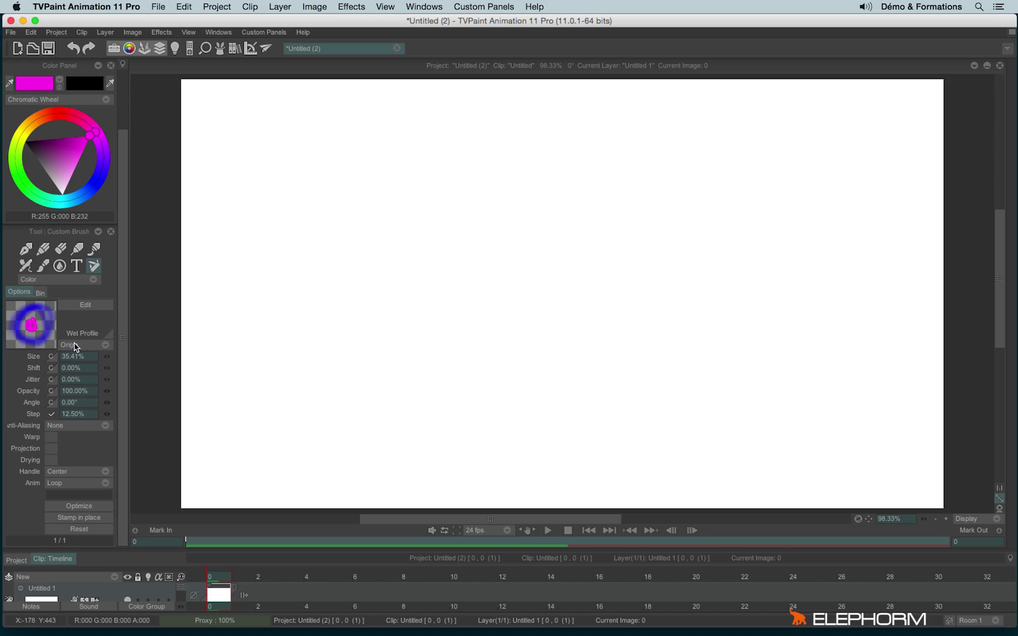
# - Keep the Origin stamp mode and paint a wavy blue stroke down the canvas's left side
pyautogui.click(73, 349)
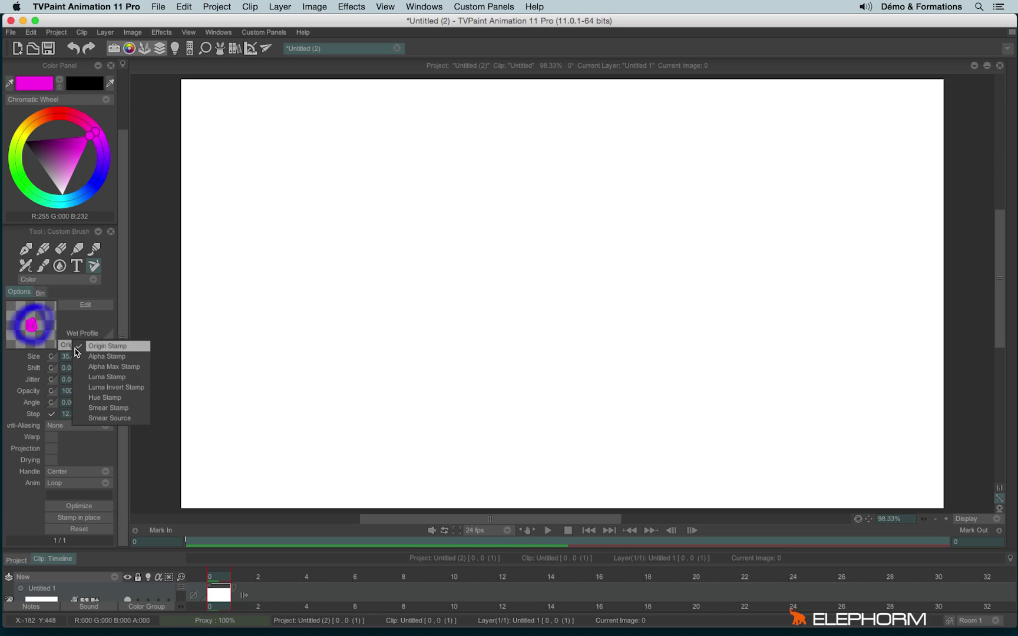
pyautogui.click(71, 349)
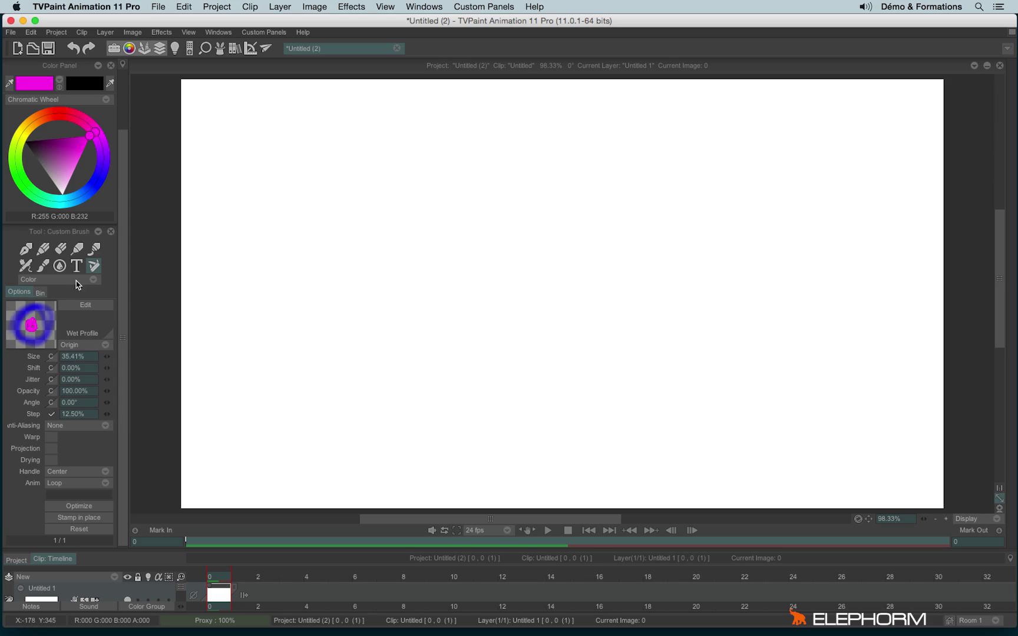
pyautogui.click(70, 346)
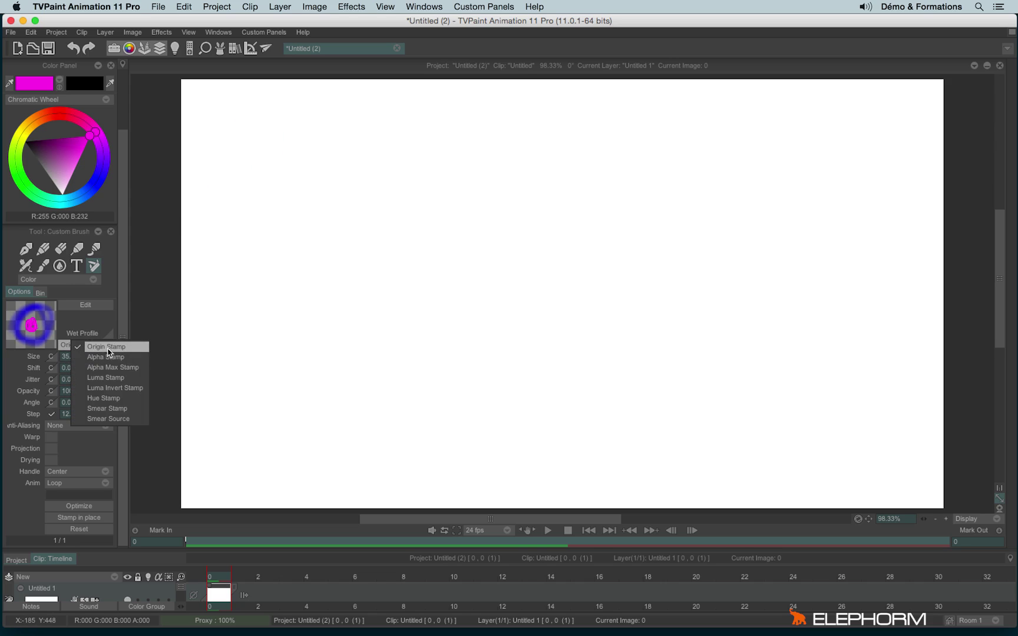
pyautogui.click(108, 350)
pyautogui.moveTo(269, 109)
pyautogui.mouseDown()
pyautogui.moveTo(238, 123)
pyautogui.moveTo(227, 163)
pyautogui.moveTo(256, 193)
pyautogui.moveTo(279, 244)
pyautogui.moveTo(234, 295)
pyautogui.moveTo(252, 353)
pyautogui.moveTo(303, 400)
pyautogui.moveTo(239, 458)
pyautogui.mouseUp()
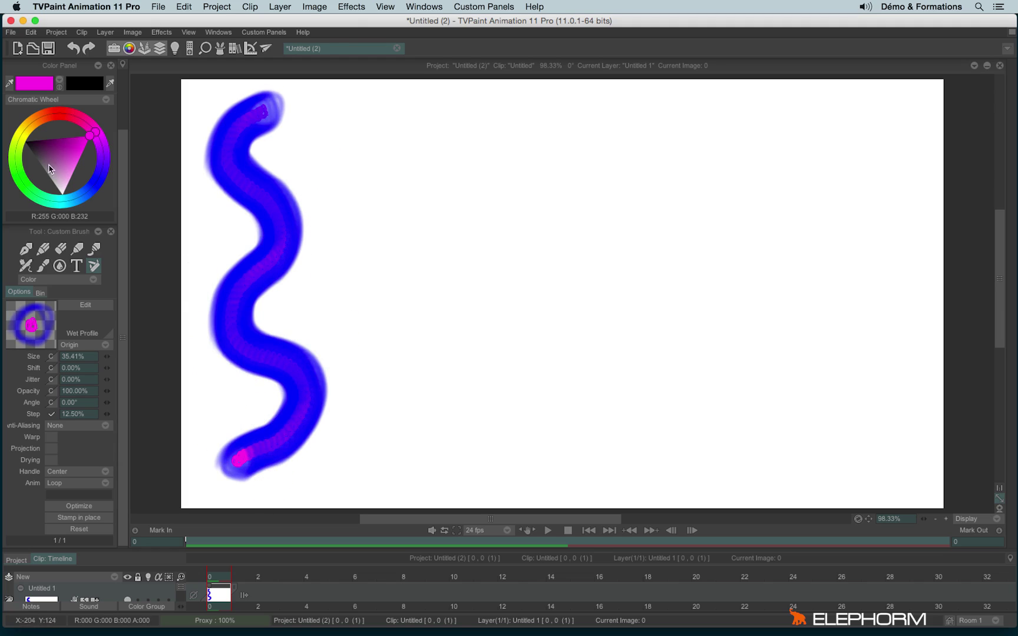
# - Pick green, switch to Alpha stamping, and paint a solid green wave beside the blue one
pyautogui.click(20, 188)
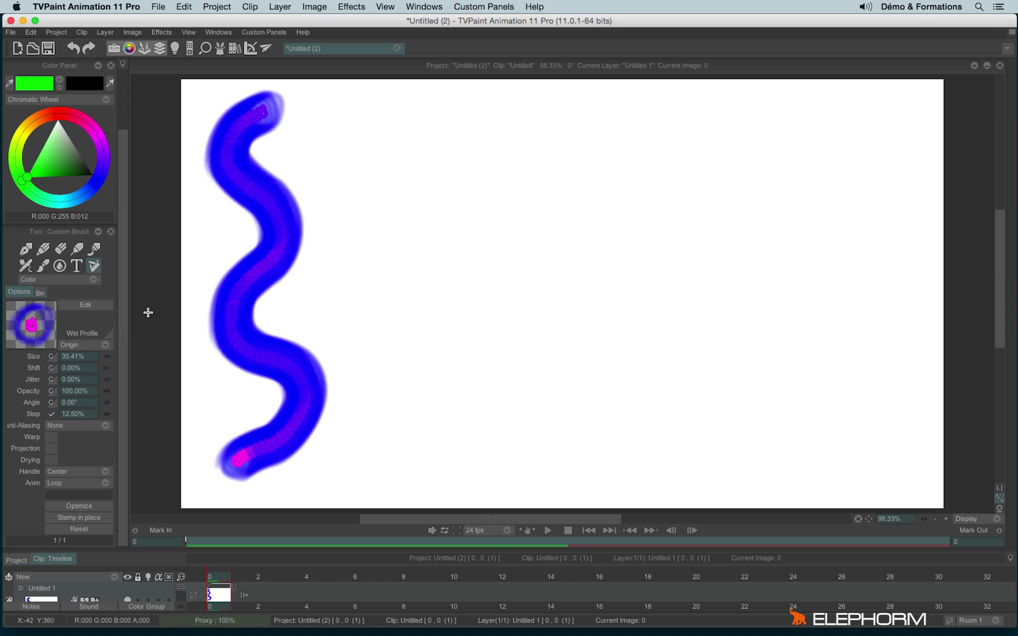
pyautogui.click(75, 345)
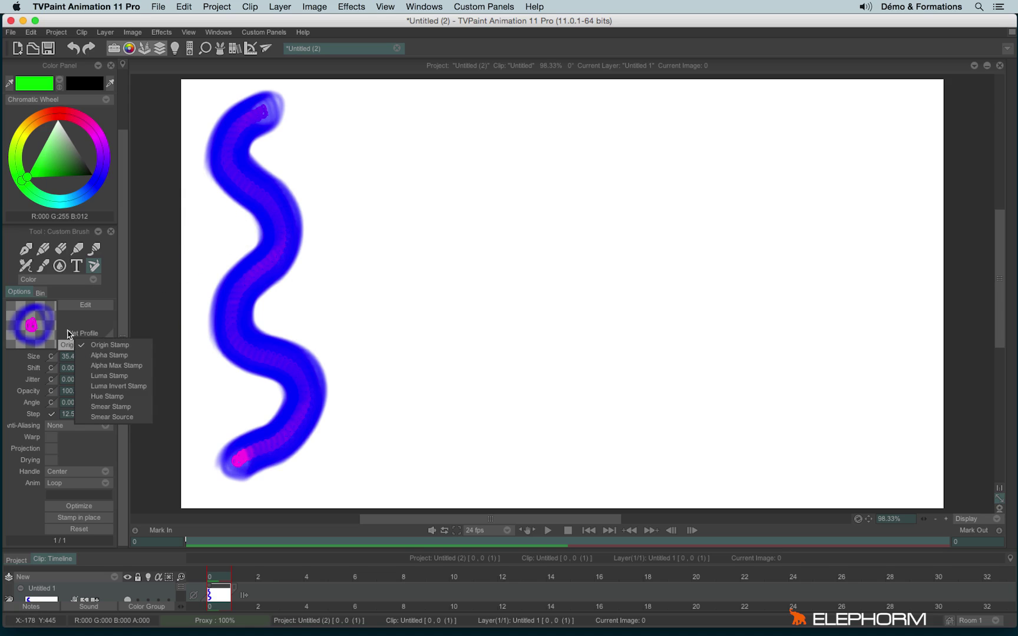
pyautogui.click(128, 356)
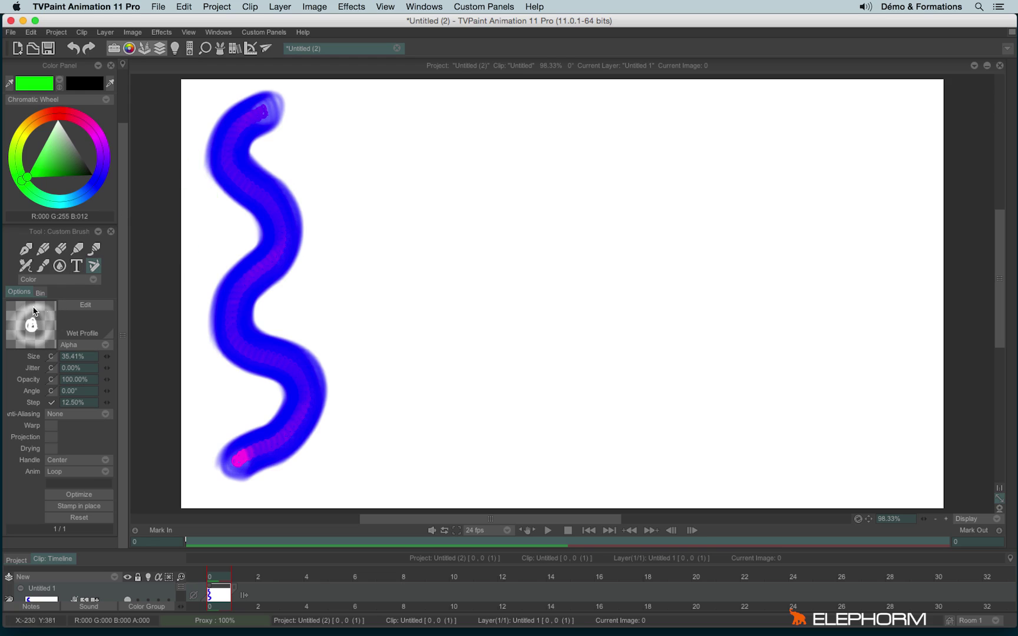
pyautogui.moveTo(352, 103)
pyautogui.mouseDown()
pyautogui.moveTo(336, 122)
pyautogui.moveTo(361, 199)
pyautogui.moveTo(334, 278)
pyautogui.moveTo(380, 371)
pyautogui.moveTo(340, 464)
pyautogui.mouseUp()
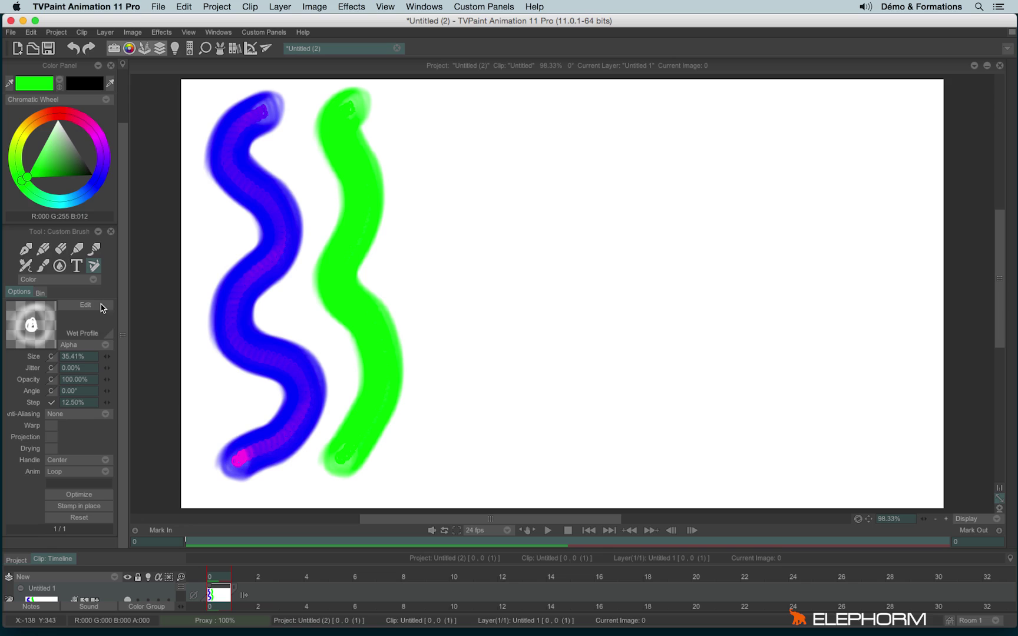
# - Switch to Alpha Max stamping and paint a softer, ringed green wave to the right
pyautogui.click(77, 347)
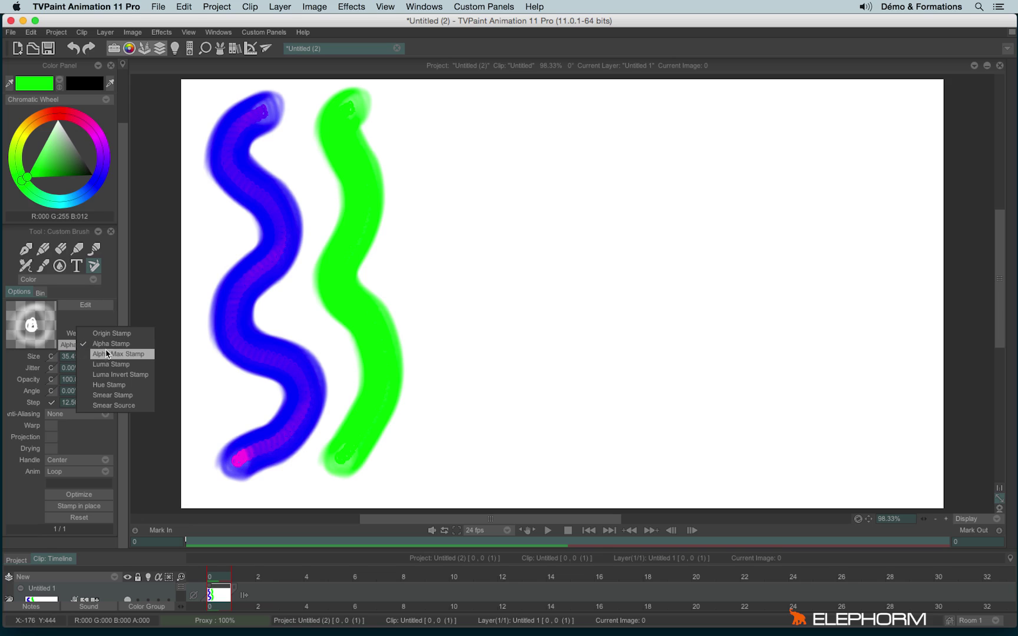
pyautogui.click(109, 356)
pyautogui.moveTo(422, 106)
pyautogui.mouseDown()
pyautogui.moveTo(405, 142)
pyautogui.moveTo(443, 209)
pyautogui.moveTo(437, 248)
pyautogui.moveTo(414, 274)
pyautogui.moveTo(455, 332)
pyautogui.moveTo(460, 388)
pyautogui.moveTo(415, 463)
pyautogui.mouseUp()
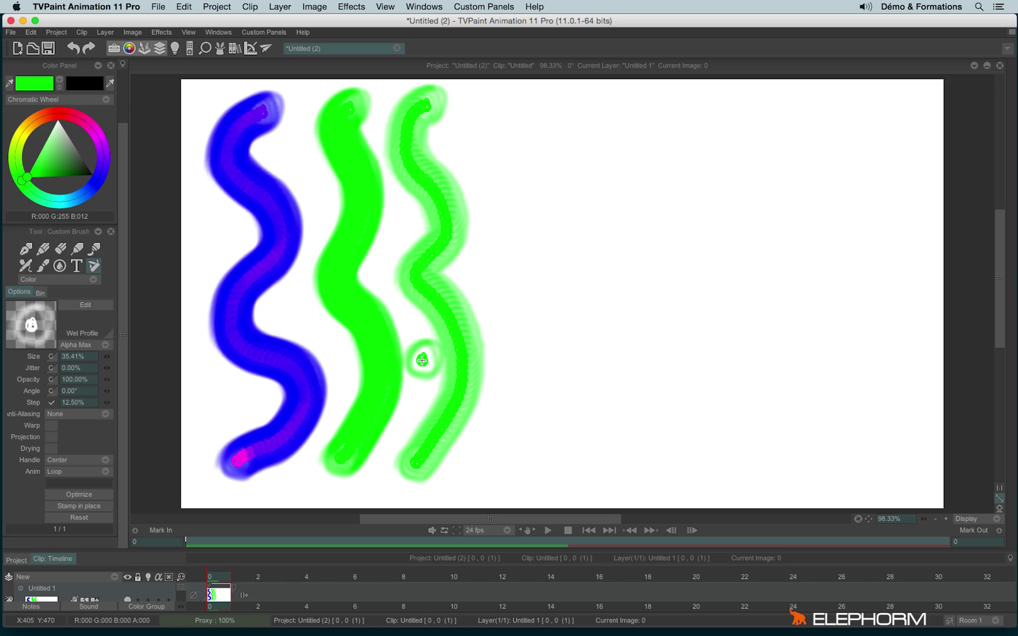
pyautogui.click(84, 281)
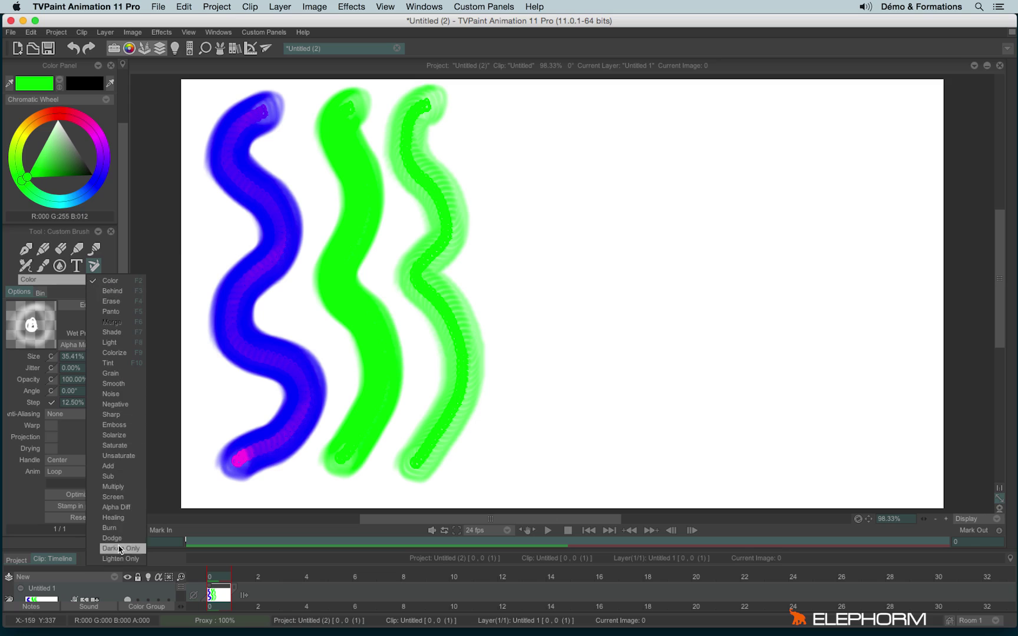
pyautogui.click(83, 479)
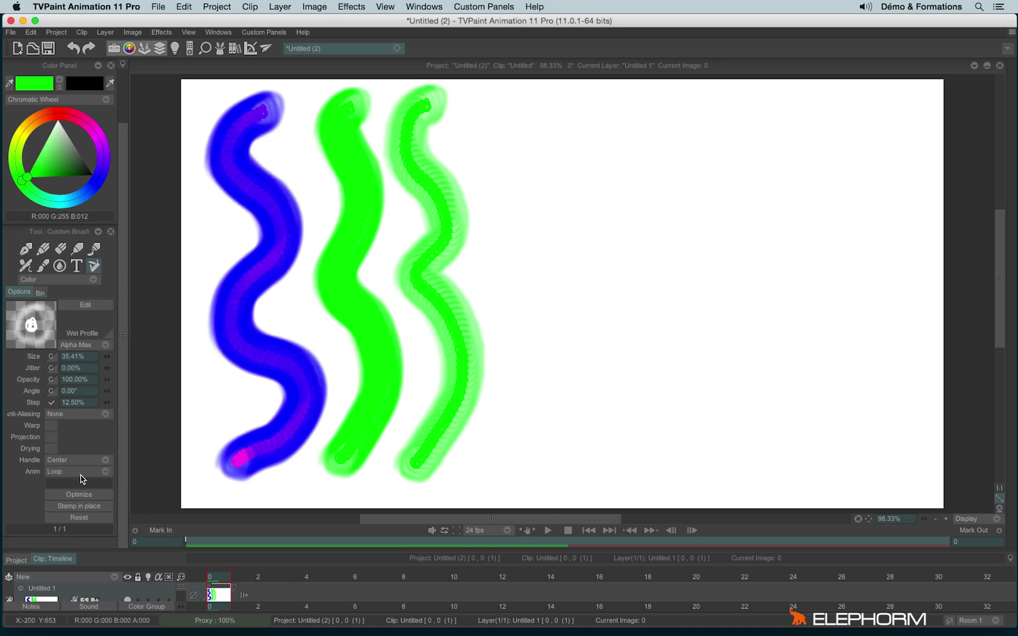
# - Switch to Luma stamping and paint a dark green wave right of the others
pyautogui.click(87, 346)
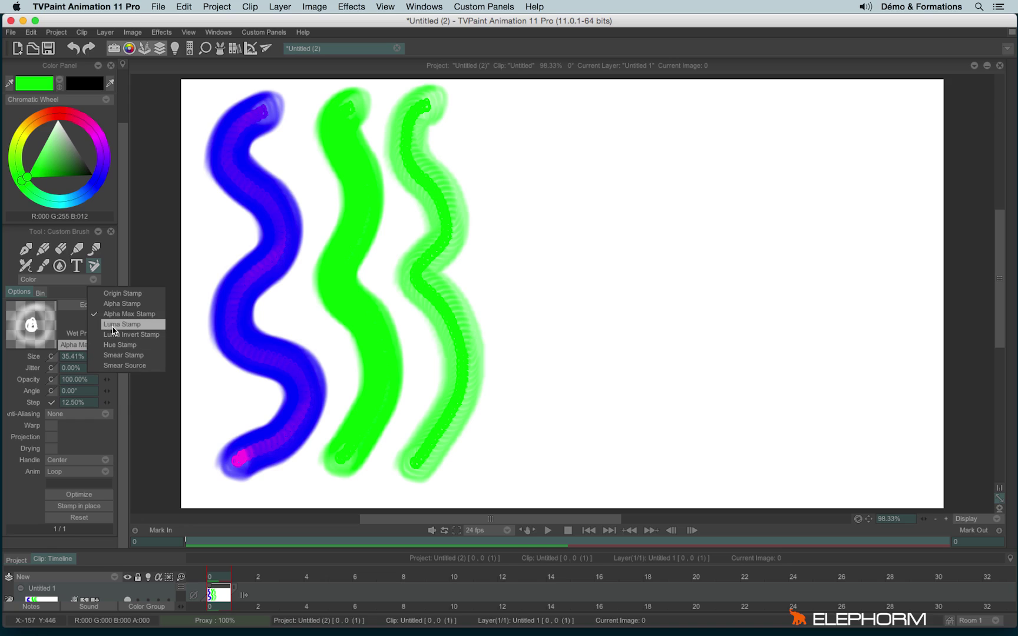
pyautogui.click(118, 337)
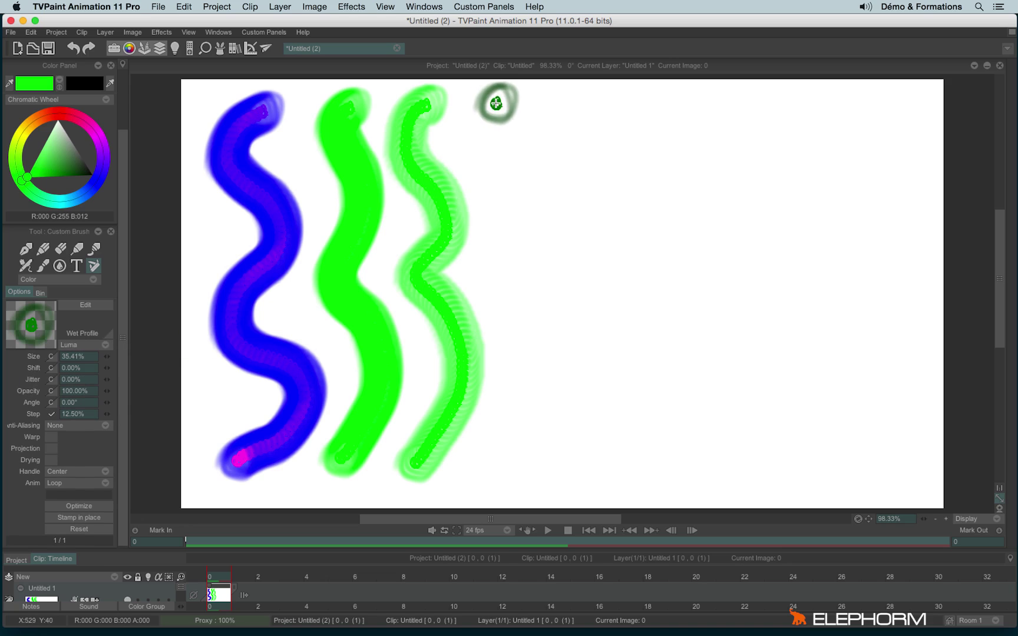
pyautogui.moveTo(495, 104)
pyautogui.mouseDown()
pyautogui.moveTo(479, 130)
pyautogui.moveTo(524, 209)
pyautogui.moveTo(502, 282)
pyautogui.moveTo(529, 317)
pyautogui.moveTo(532, 369)
pyautogui.moveTo(501, 417)
pyautogui.moveTo(500, 474)
pyautogui.mouseUp()
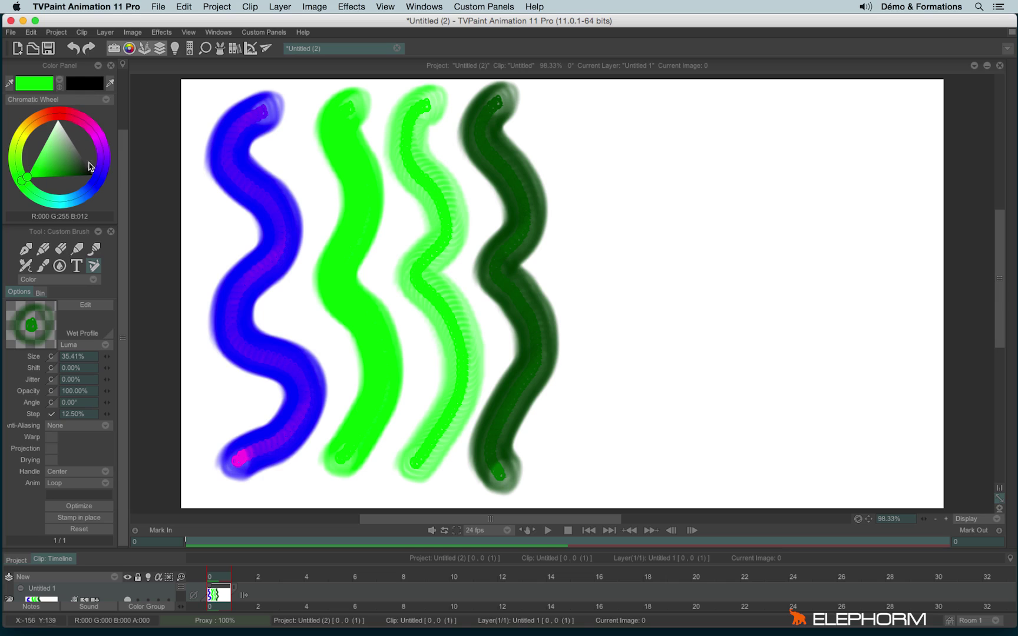
# - Set yellow and red colours on the wheel and paint a red-orange wave beside the dark green
pyautogui.click(55, 117)
pyautogui.click(93, 187)
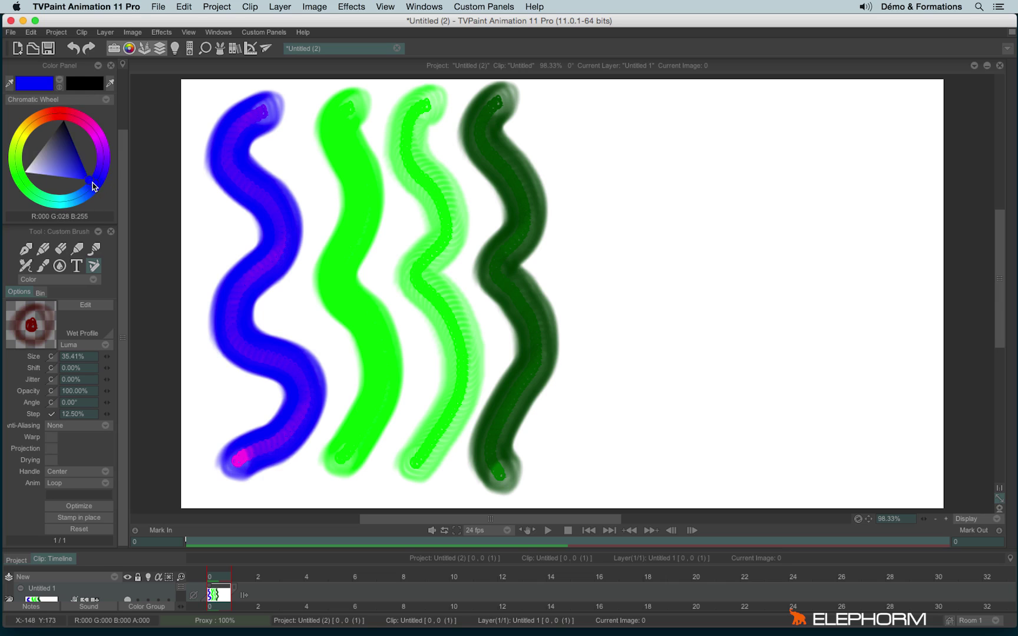
pyautogui.click(61, 114)
pyautogui.click(60, 84)
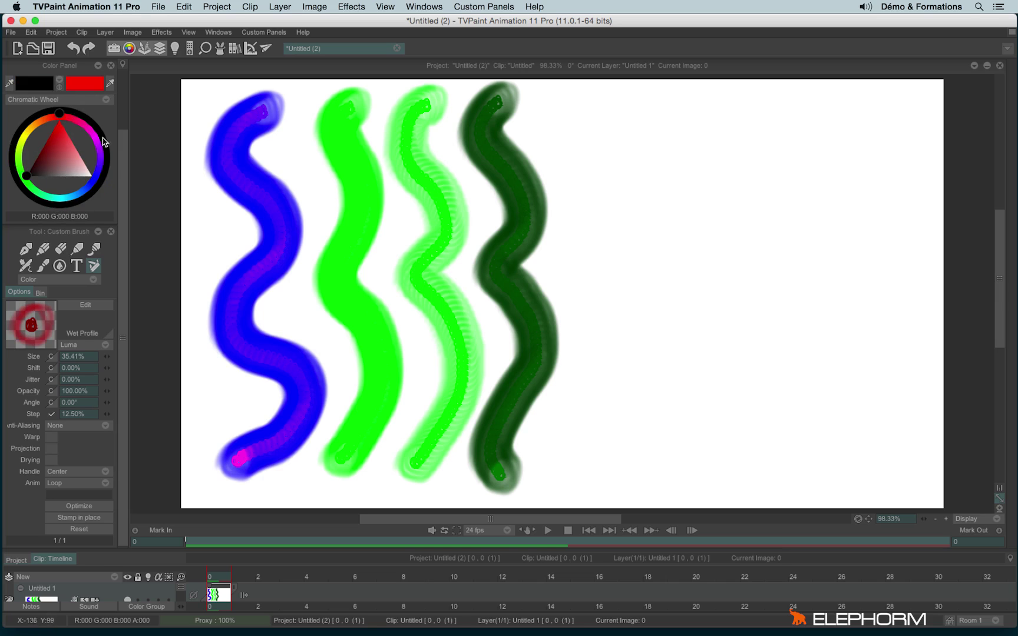
pyautogui.click(25, 131)
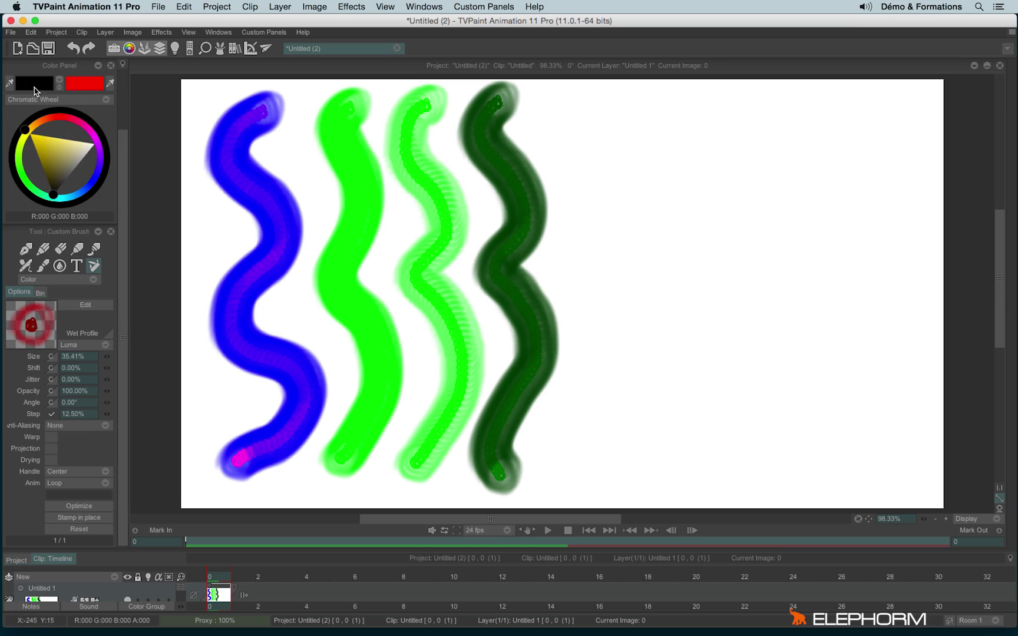
pyautogui.click(34, 146)
pyautogui.hotkey('ctrl', 'z')
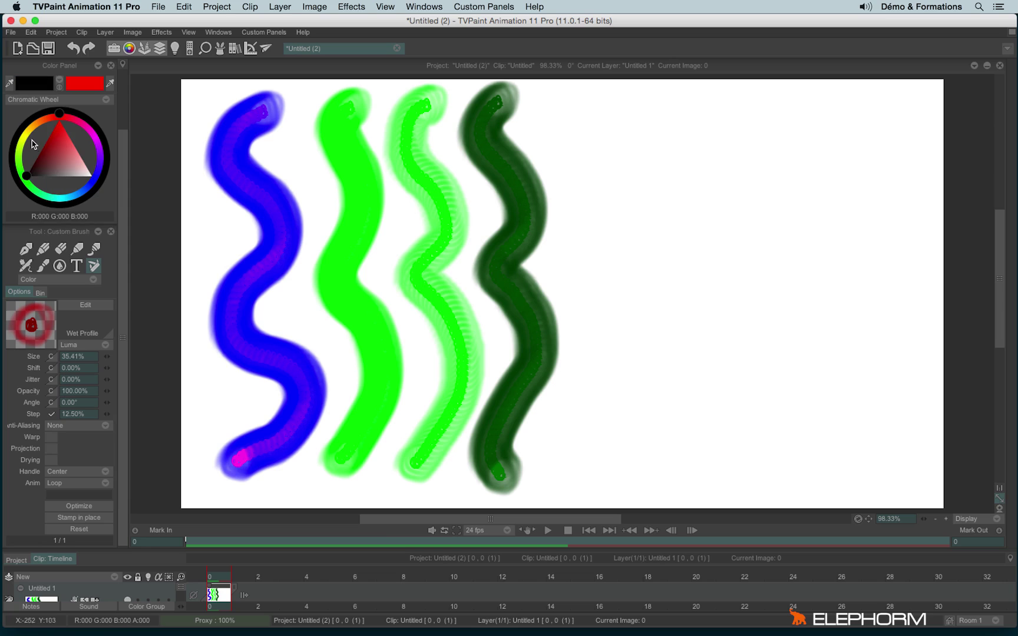
pyautogui.click(23, 136)
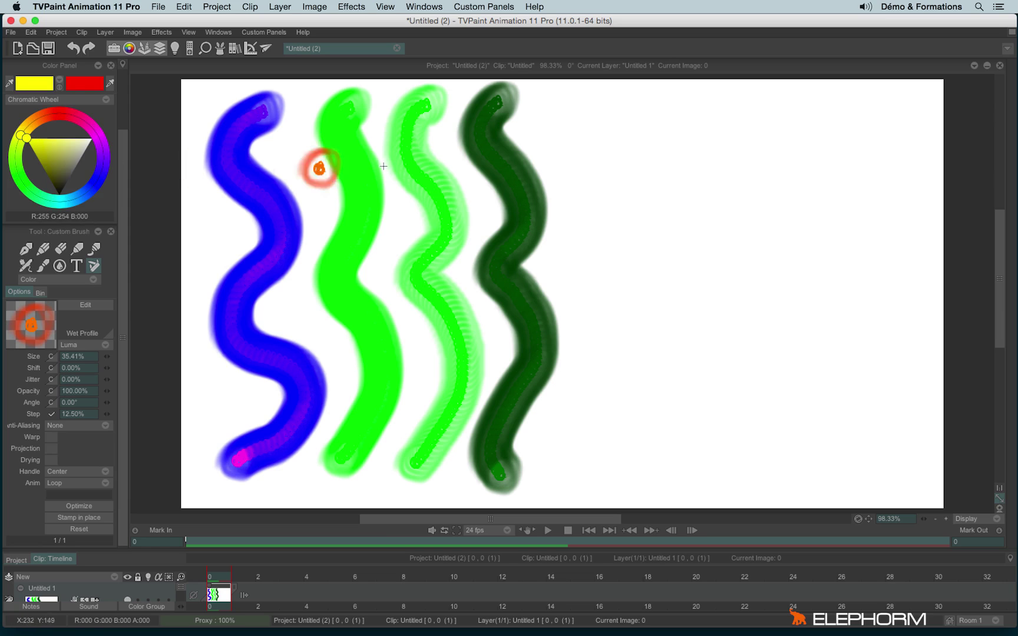
pyautogui.moveTo(573, 113)
pyautogui.mouseDown()
pyautogui.moveTo(561, 139)
pyautogui.moveTo(589, 188)
pyautogui.moveTo(582, 303)
pyautogui.moveTo(616, 359)
pyautogui.moveTo(581, 418)
pyautogui.moveTo(613, 475)
pyautogui.mouseUp()
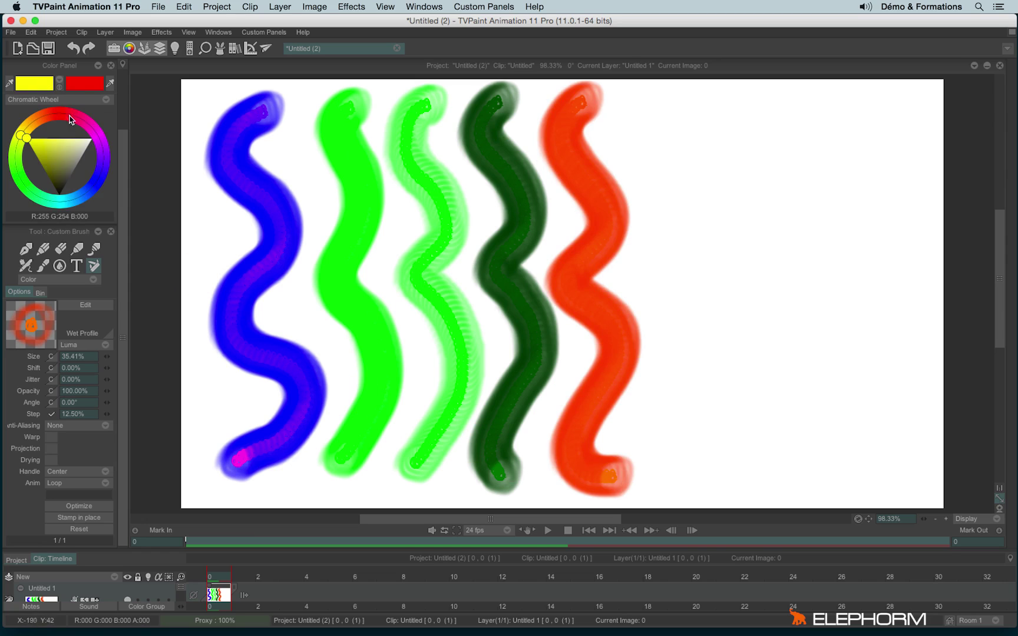
# - Switch to Luma Invert stamping and paint an amber wave right of the red one
pyautogui.click(93, 347)
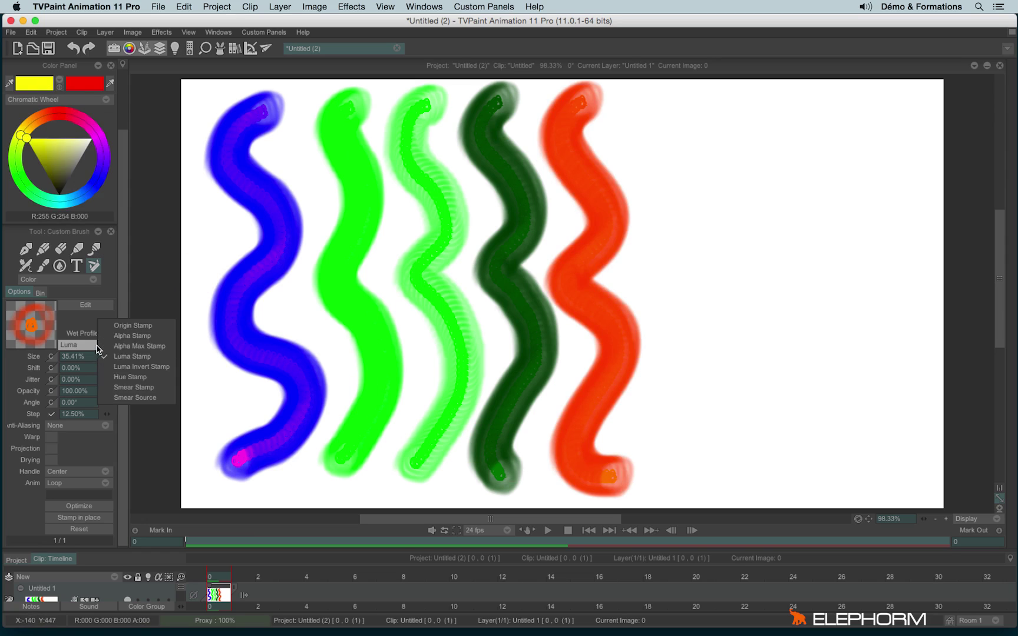
pyautogui.click(166, 370)
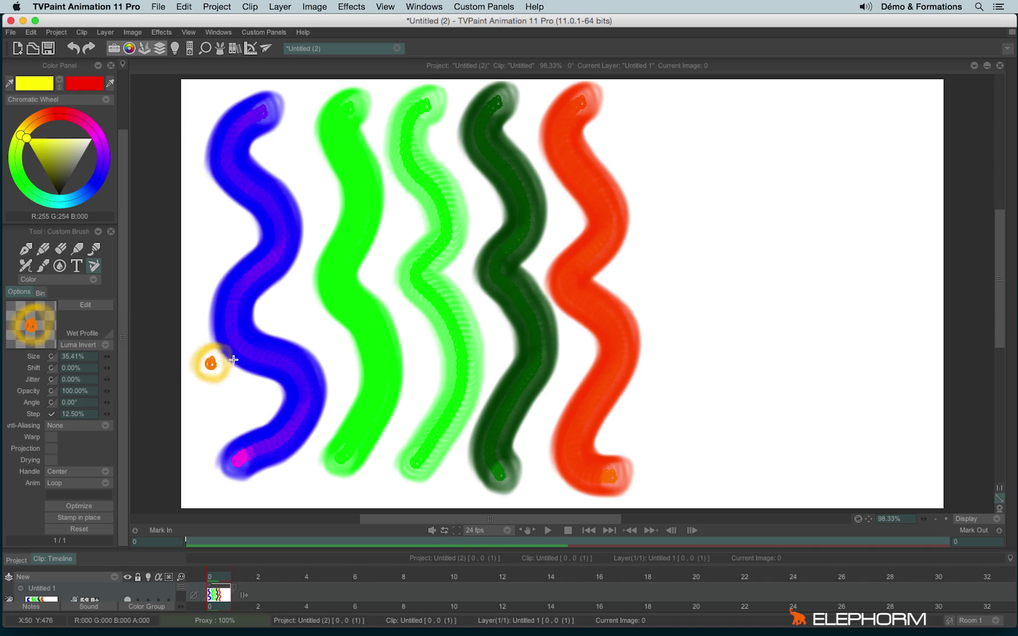
pyautogui.moveTo(650, 107)
pyautogui.mouseDown()
pyautogui.moveTo(638, 128)
pyautogui.moveTo(672, 241)
pyautogui.moveTo(657, 290)
pyautogui.moveTo(687, 333)
pyautogui.moveTo(648, 445)
pyautogui.moveTo(678, 484)
pyautogui.mouseUp()
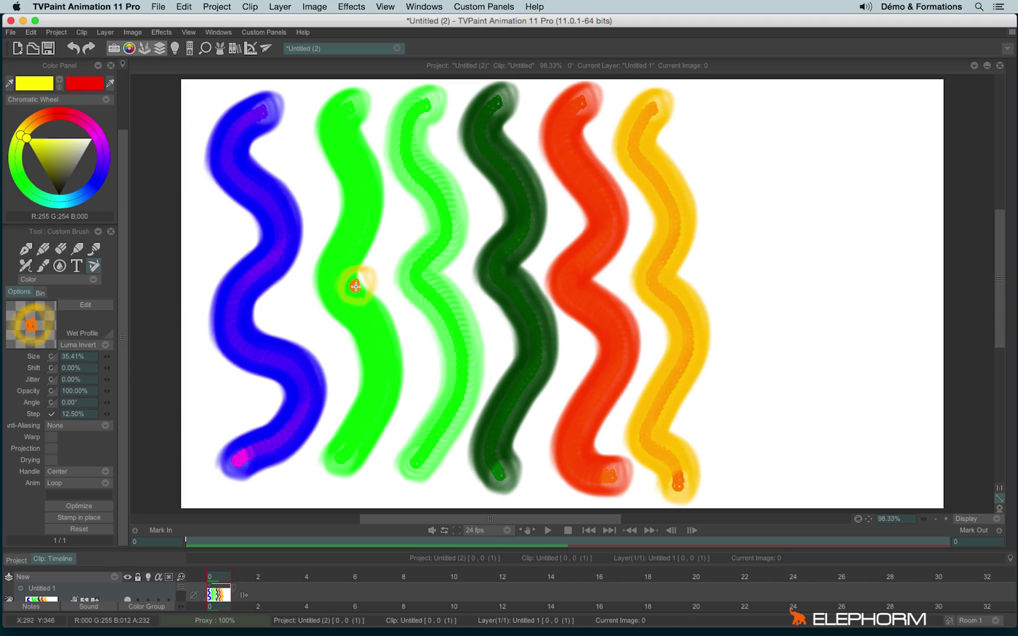
# - Switch to Hue stamping and paint a bright yellow wave as the seventh stroke
pyautogui.click(73, 339)
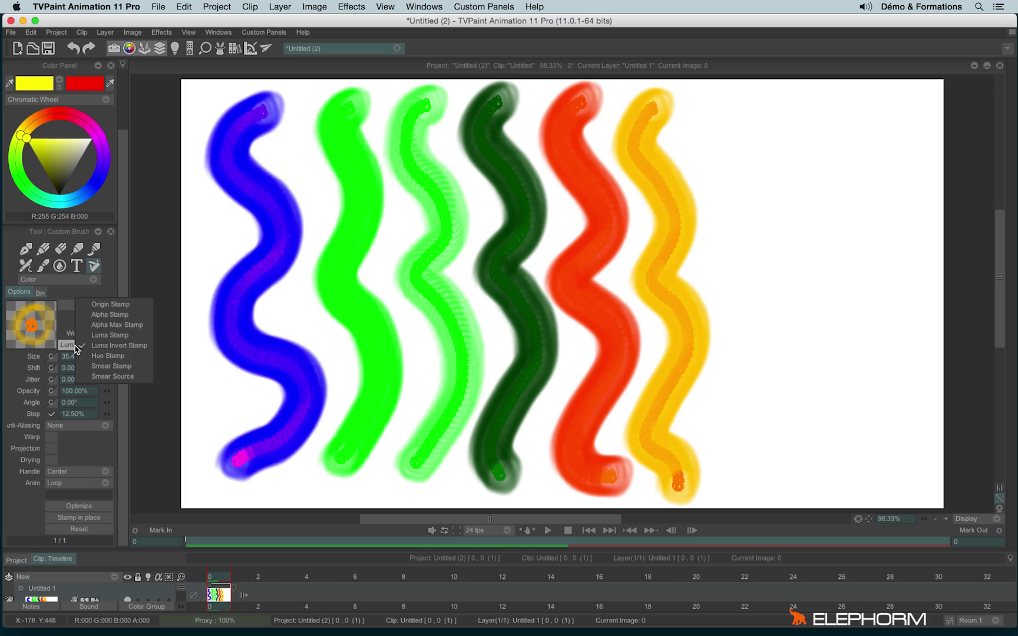
pyautogui.click(100, 358)
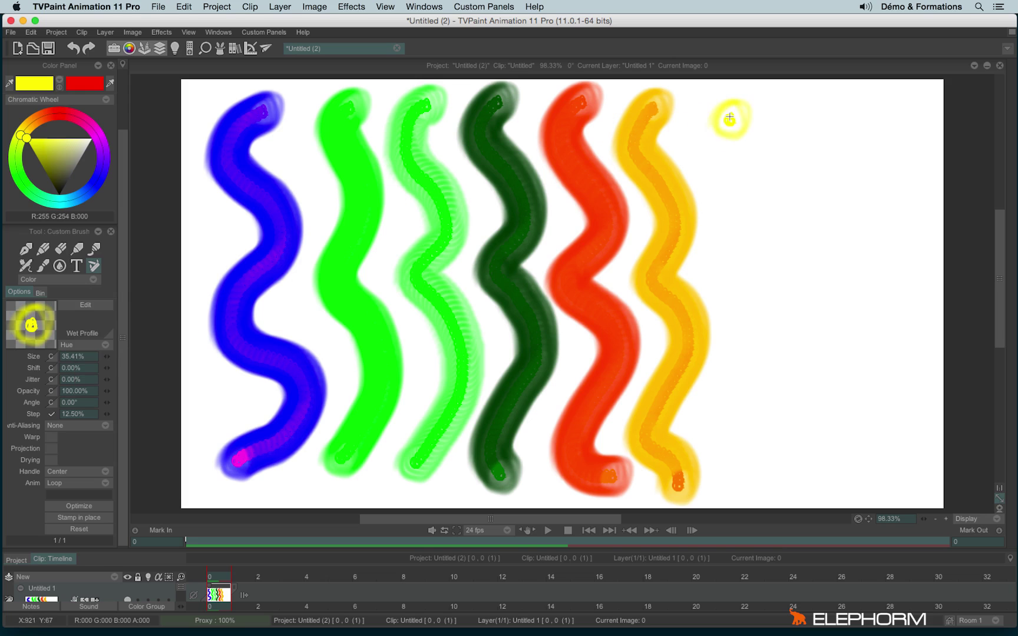
pyautogui.moveTo(731, 109)
pyautogui.mouseDown()
pyautogui.moveTo(714, 145)
pyautogui.moveTo(739, 197)
pyautogui.moveTo(734, 271)
pyautogui.moveTo(746, 305)
pyautogui.moveTo(746, 380)
pyautogui.moveTo(726, 428)
pyautogui.moveTo(750, 471)
pyautogui.mouseUp()
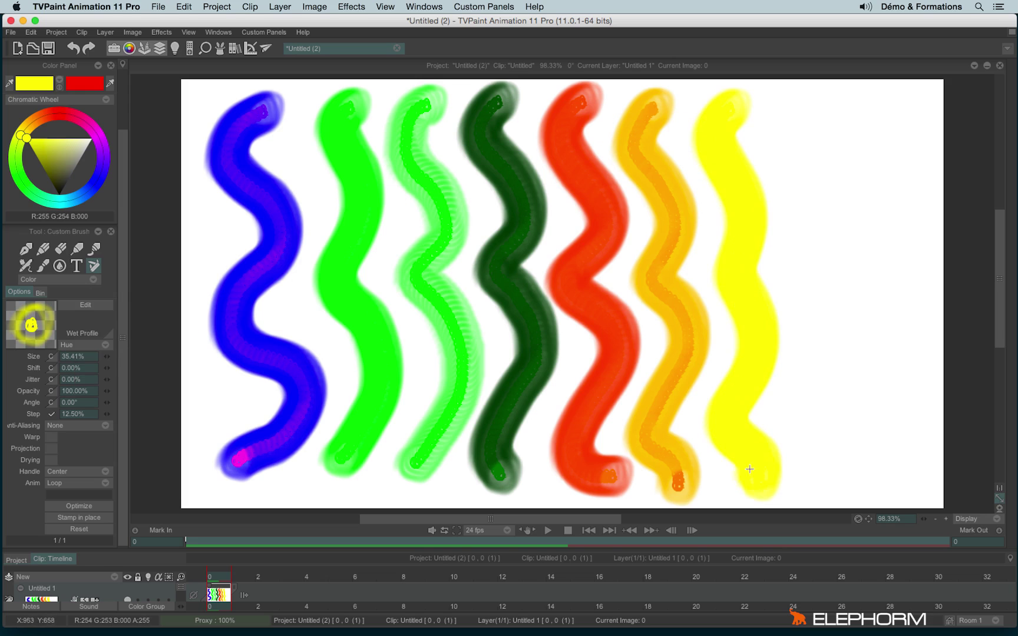
pyautogui.click(73, 346)
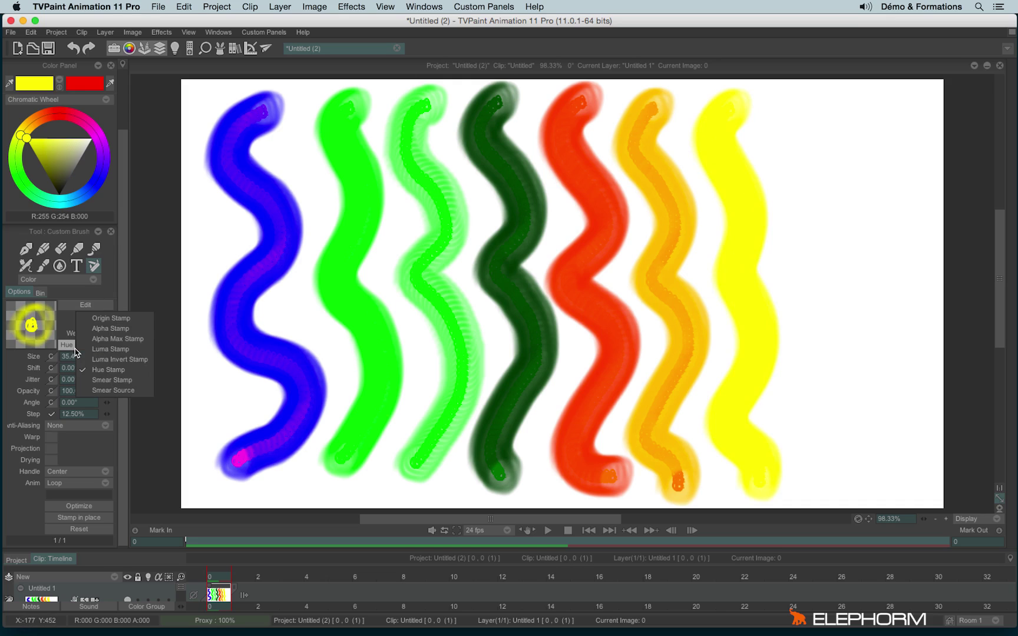
# - Set the wet profile to Smear and drag a yellow stroke across the orange, red and green waves
pyautogui.click(142, 385)
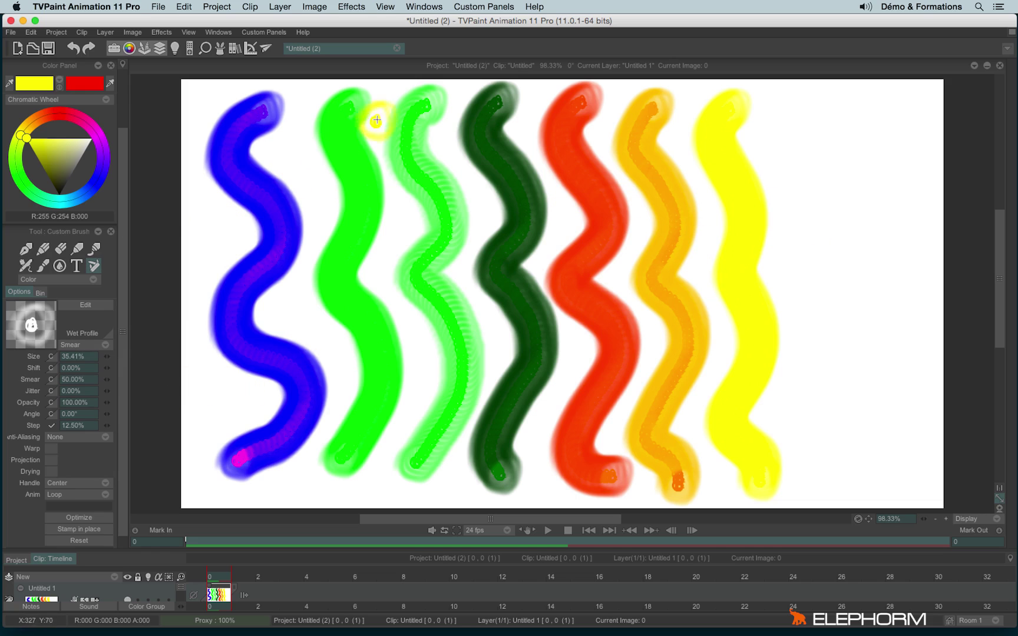
pyautogui.click(105, 345)
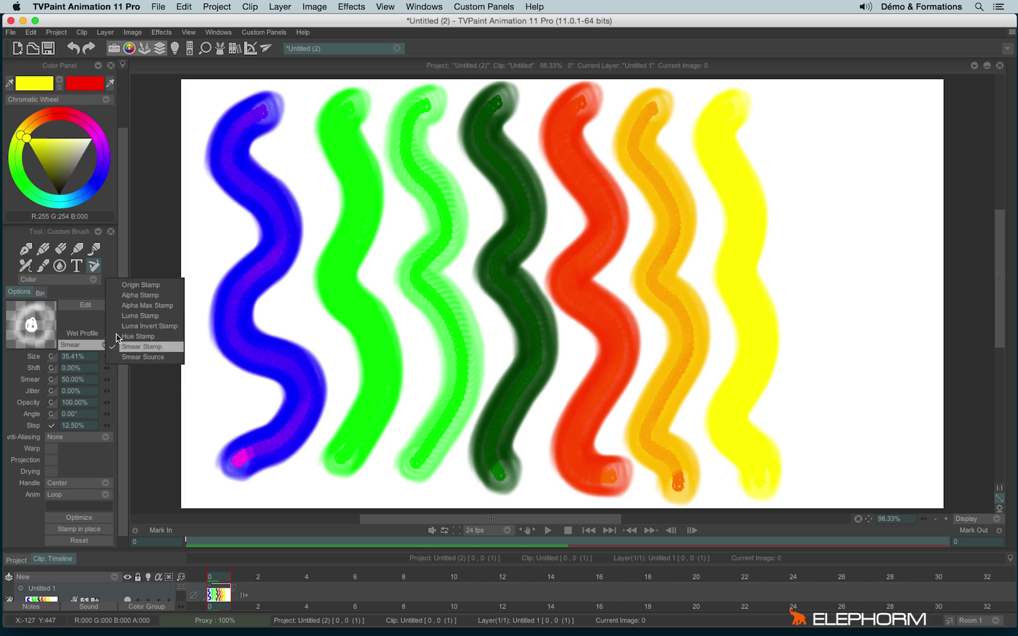
pyautogui.click(79, 325)
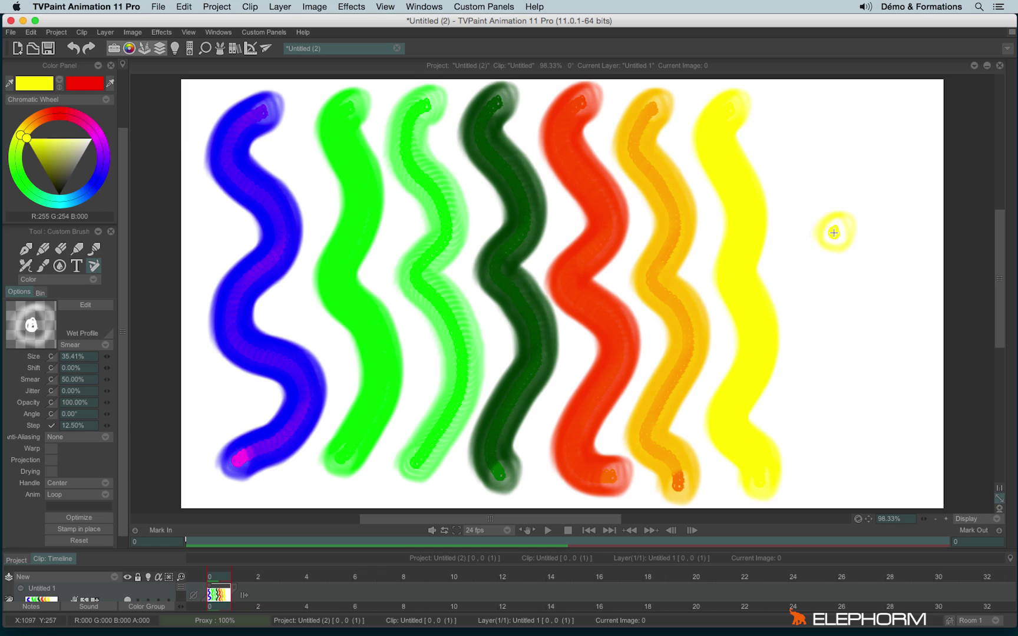
pyautogui.moveTo(834, 232)
pyautogui.mouseDown()
pyautogui.moveTo(454, 202)
pyautogui.moveTo(215, 234)
pyautogui.moveTo(209, 272)
pyautogui.moveTo(330, 287)
pyautogui.moveTo(625, 284)
pyautogui.moveTo(860, 307)
pyautogui.moveTo(894, 285)
pyautogui.mouseUp()
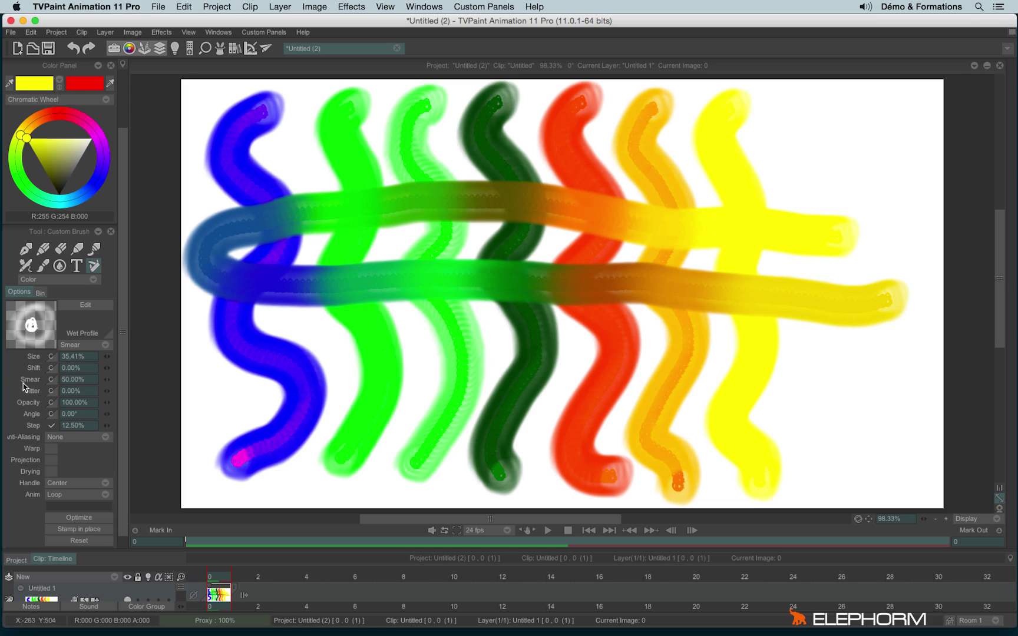
# - Clear the canvas and paint a red zigzag across it
pyautogui.press('BackSpace')
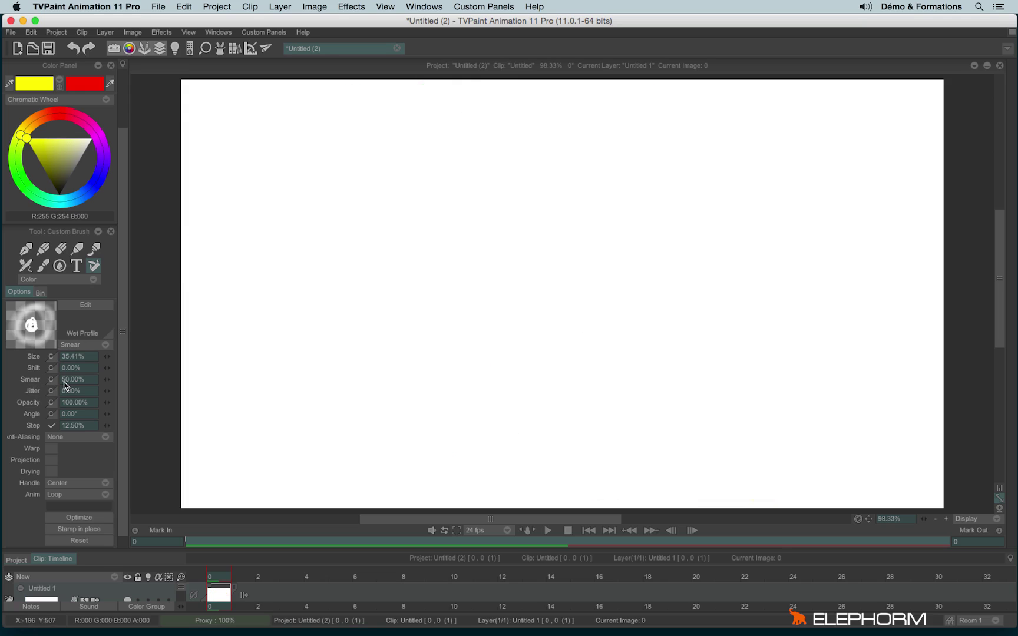
pyautogui.click(58, 87)
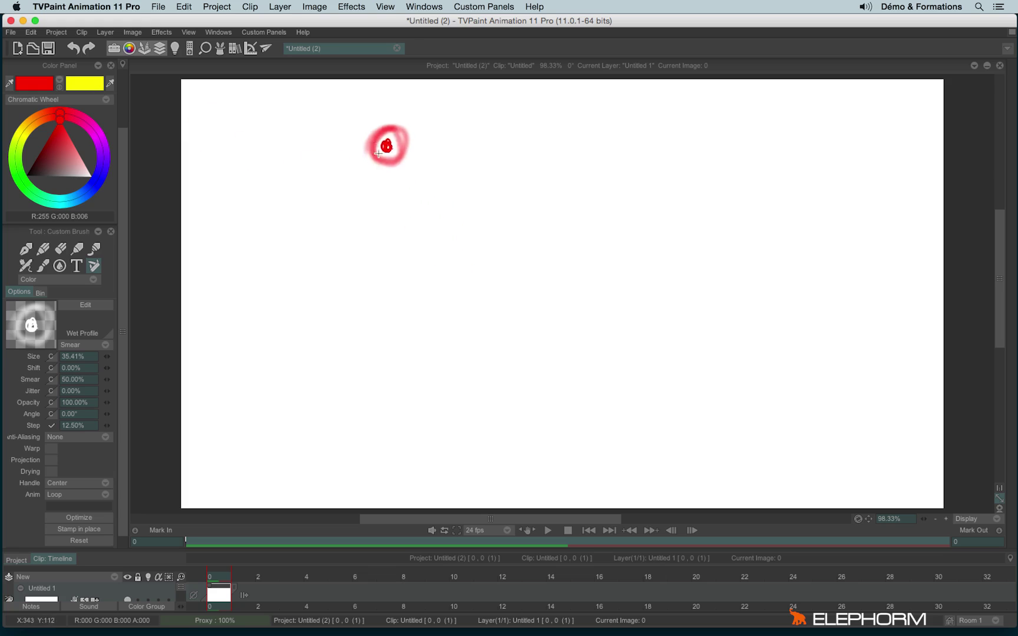
pyautogui.moveTo(383, 144)
pyautogui.mouseDown()
pyautogui.moveTo(493, 204)
pyautogui.moveTo(589, 304)
pyautogui.mouseUp()
pyautogui.moveTo(527, 365)
pyautogui.mouseDown()
pyautogui.moveTo(583, 398)
pyautogui.moveTo(660, 430)
pyautogui.mouseUp()
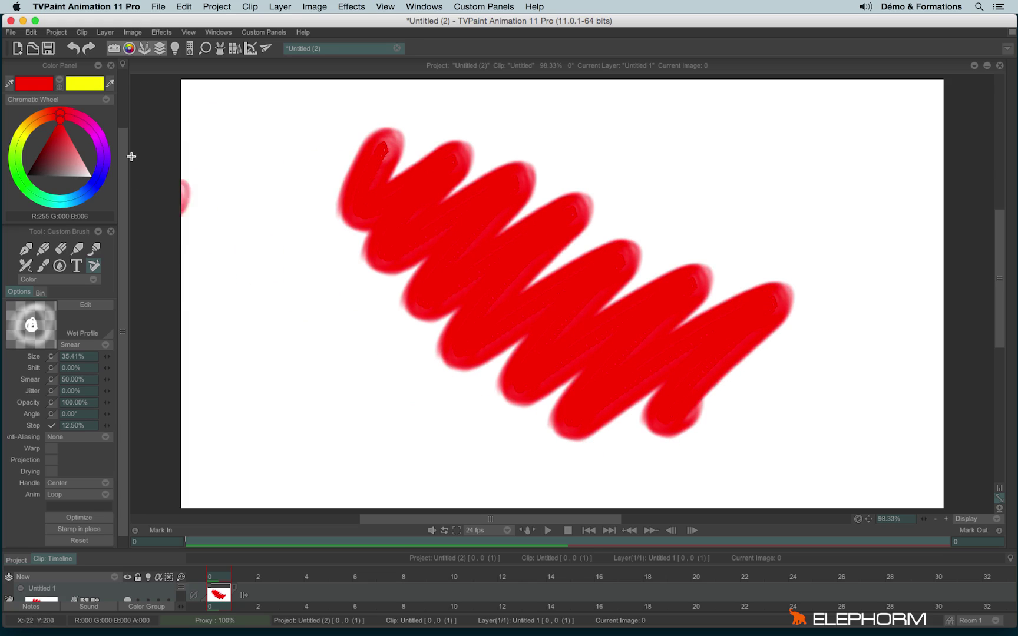
# - Pick blue, raise smear strength to 100%, and paint blue strokes through the red zigzag
pyautogui.moveTo(98, 178); pyautogui.dragTo(74, 199)
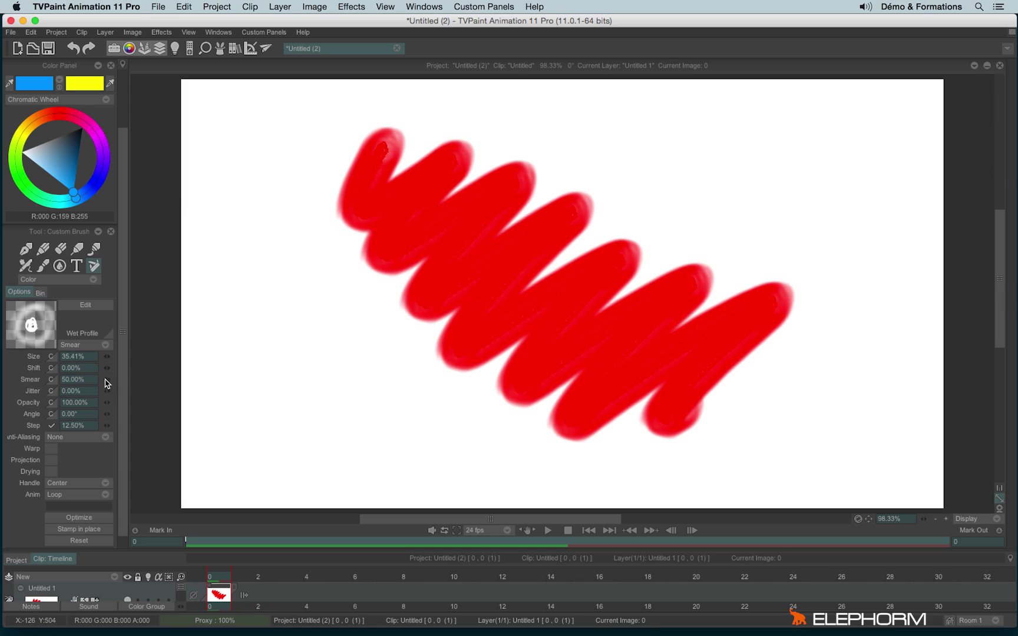
pyautogui.moveTo(107, 384); pyautogui.dragTo(271, 366)
pyautogui.moveTo(356, 401)
pyautogui.mouseDown()
pyautogui.moveTo(677, 145)
pyautogui.moveTo(461, 420)
pyautogui.moveTo(801, 180)
pyautogui.mouseUp()
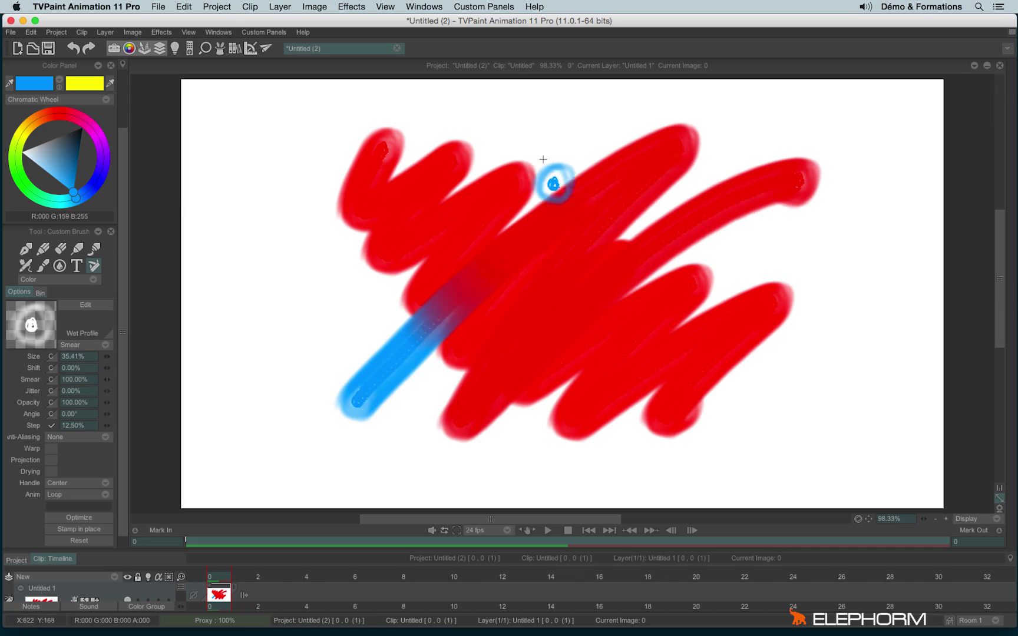
pyautogui.moveTo(554, 107)
pyautogui.mouseDown()
pyautogui.moveTo(430, 242)
pyautogui.moveTo(334, 376)
pyautogui.mouseUp()
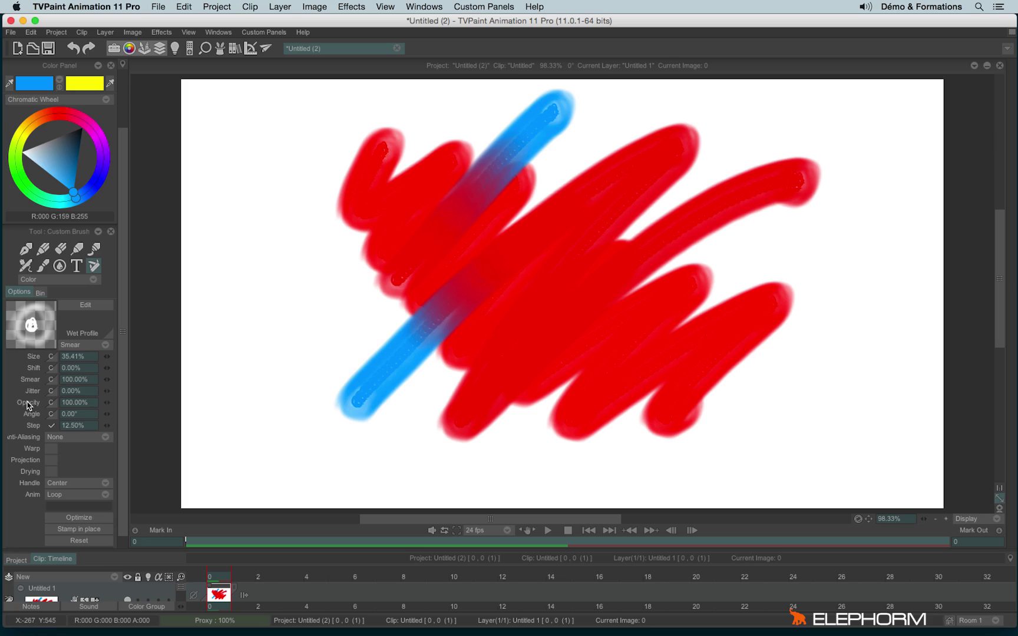
# - Lower smear strength to 4%, paint more blue strokes into the red, then clear the canvas
pyautogui.moveTo(101, 387); pyautogui.dragTo(18, 386)
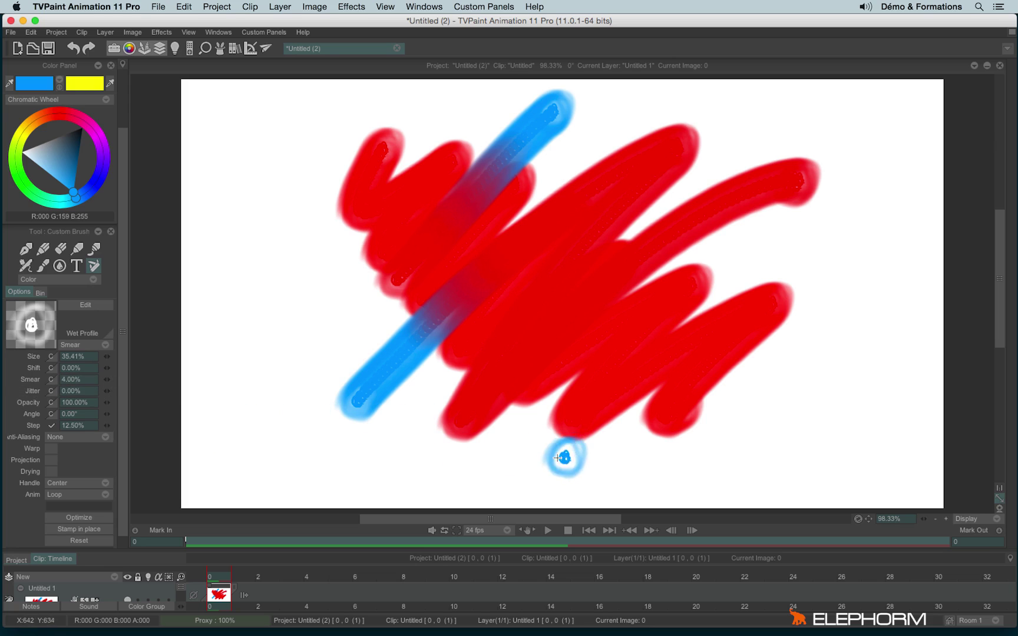
pyautogui.moveTo(541, 472)
pyautogui.mouseDown()
pyautogui.moveTo(715, 377)
pyautogui.moveTo(586, 330)
pyautogui.moveTo(505, 355)
pyautogui.mouseUp()
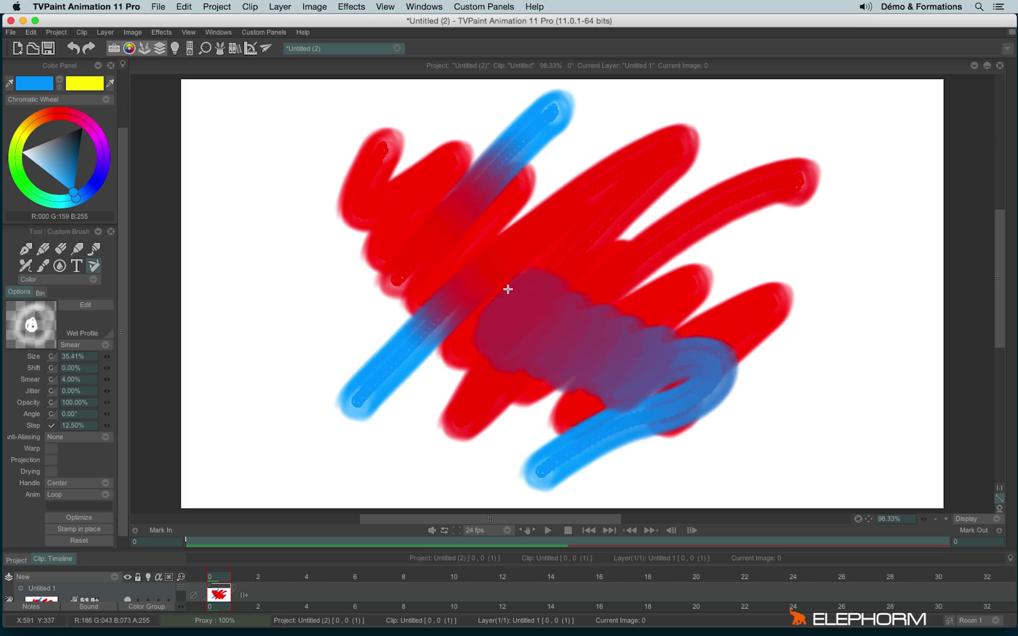
pyautogui.moveTo(508, 290)
pyautogui.mouseDown()
pyautogui.moveTo(447, 229)
pyautogui.moveTo(374, 208)
pyautogui.moveTo(395, 165)
pyautogui.moveTo(443, 243)
pyautogui.moveTo(577, 210)
pyautogui.moveTo(535, 263)
pyautogui.moveTo(588, 259)
pyautogui.moveTo(591, 308)
pyautogui.moveTo(659, 311)
pyautogui.moveTo(672, 337)
pyautogui.moveTo(683, 308)
pyautogui.moveTo(740, 279)
pyautogui.mouseUp()
pyautogui.press('BackSpace')
pyautogui.click(742, 281)
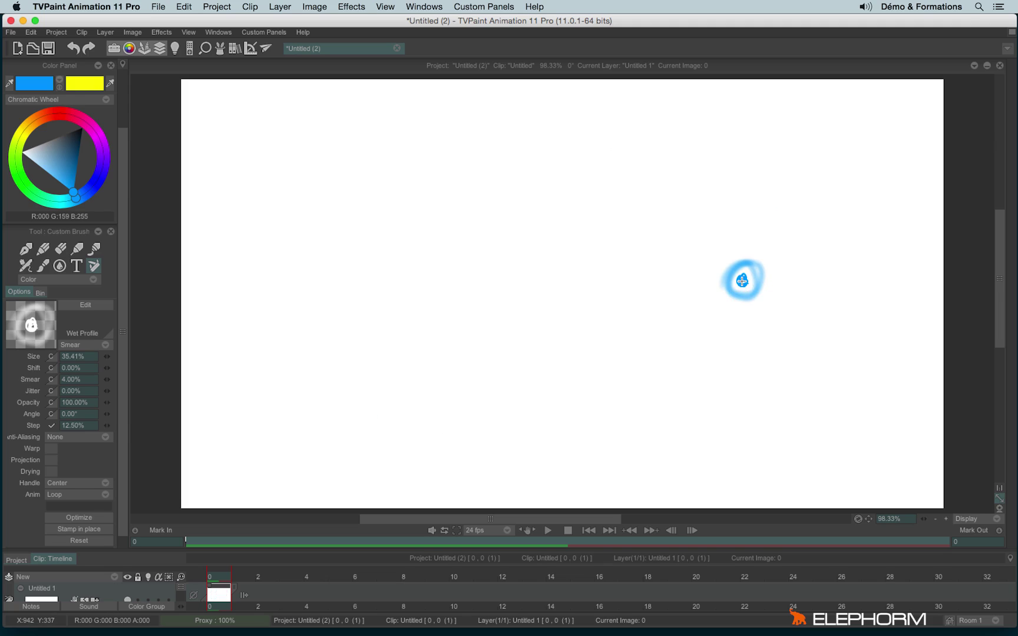
# - Set the wet profile to Smear Source and load the project 23_Healing_Tool.tvpp
pyautogui.click(90, 346)
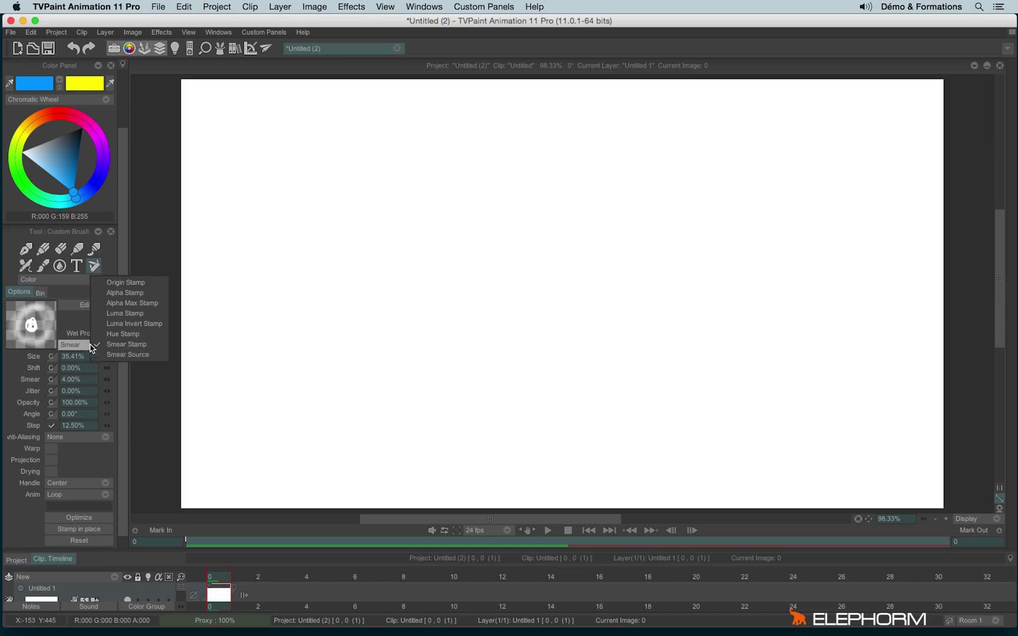
pyautogui.click(144, 355)
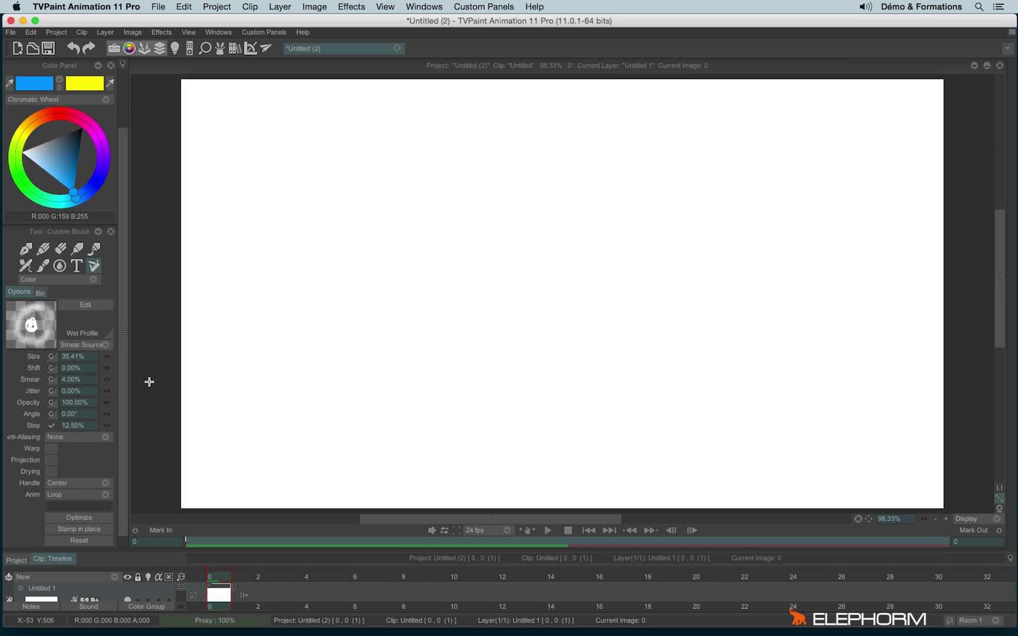
pyautogui.press('super+o')
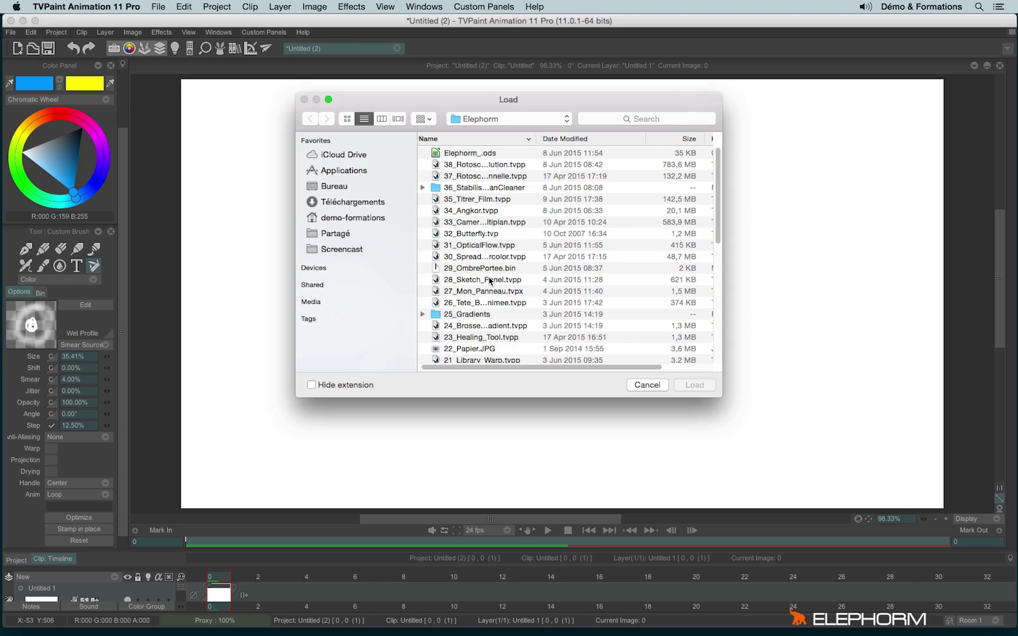
pyautogui.click(495, 338)
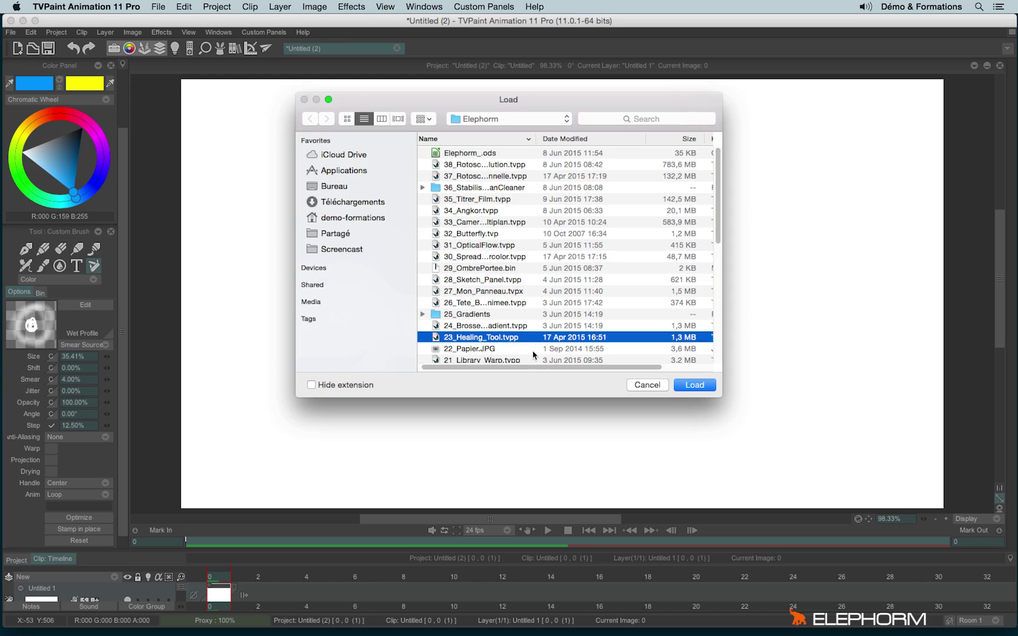
pyautogui.click(685, 388)
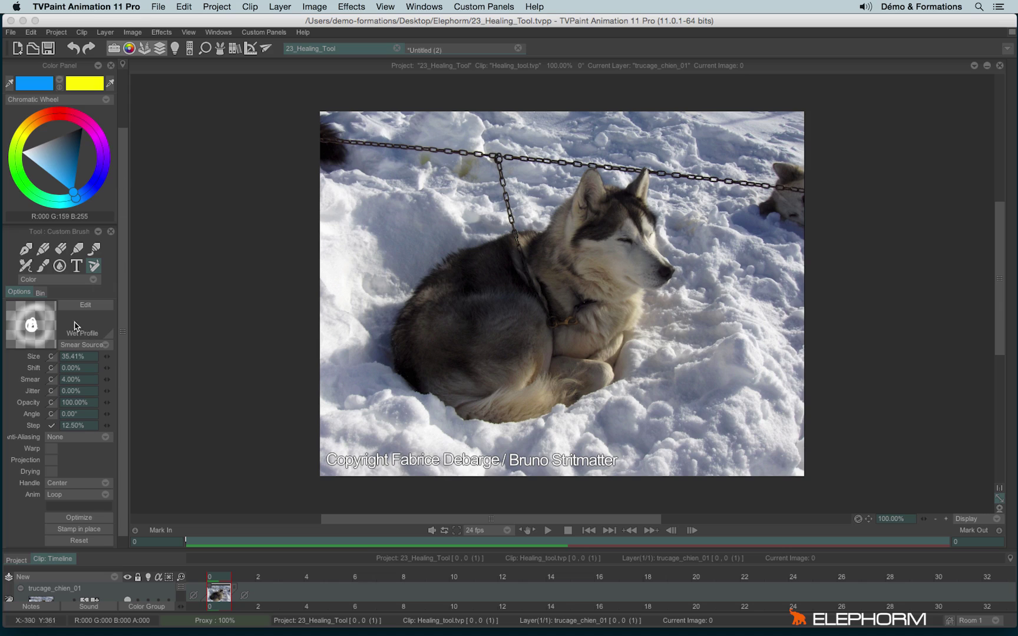
pyautogui.scroll(3, 125, 295)
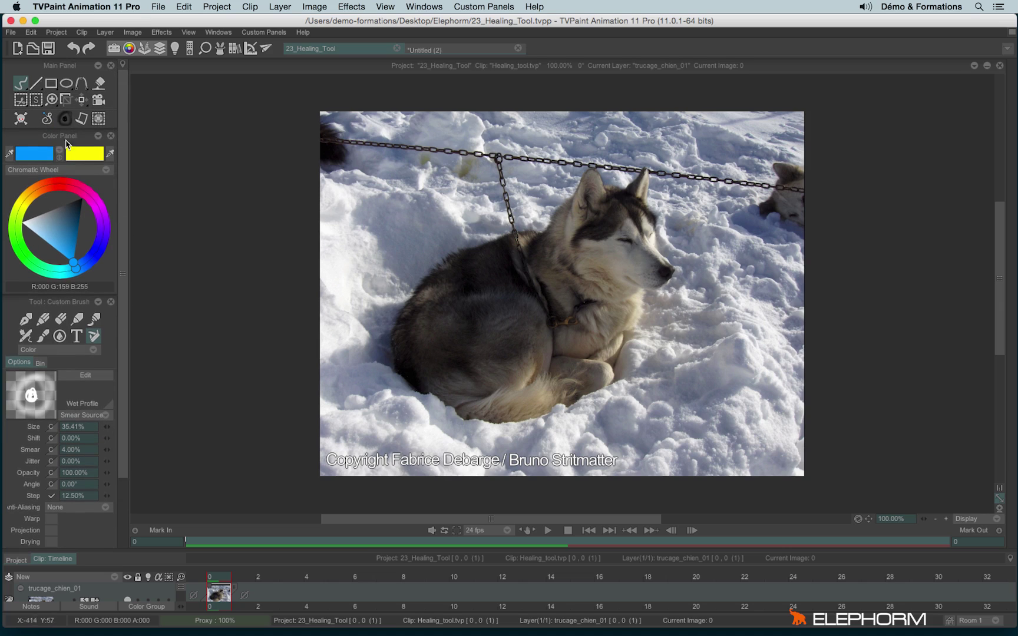
pyautogui.click(22, 85)
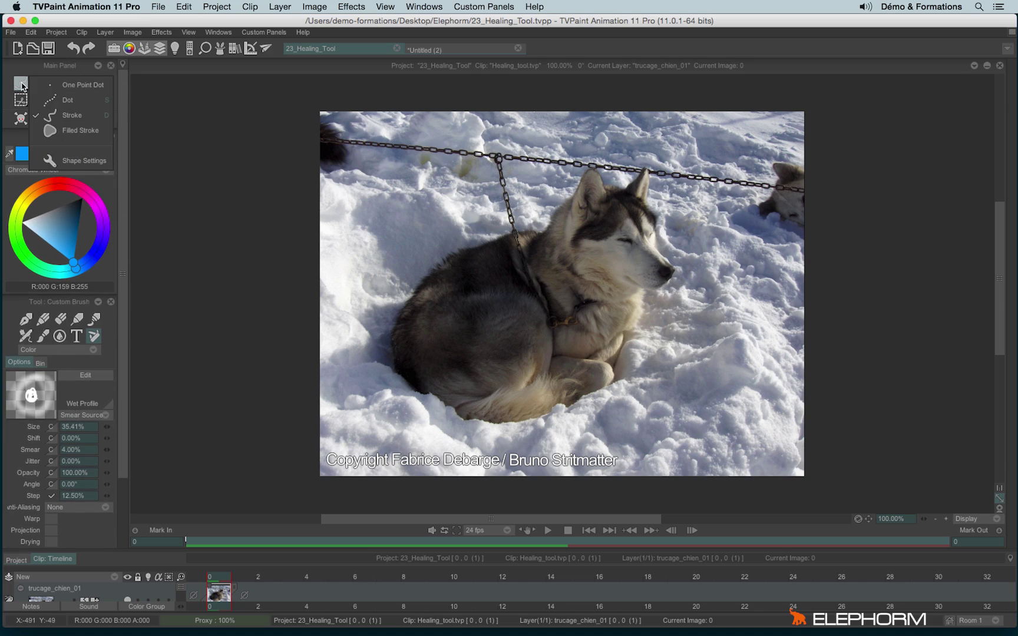
pyautogui.click(95, 161)
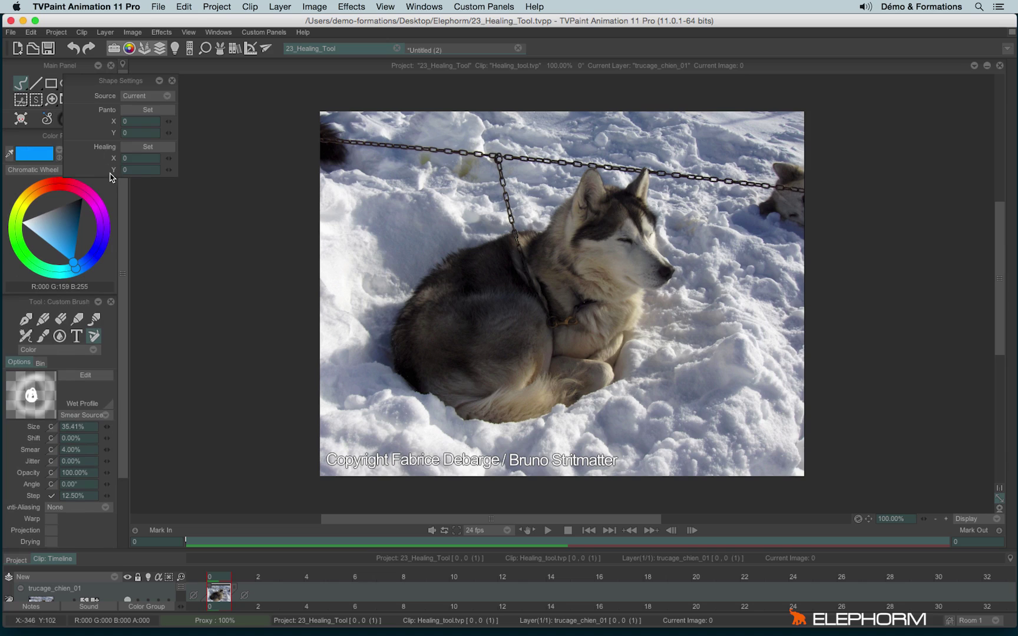
pyautogui.click(133, 96)
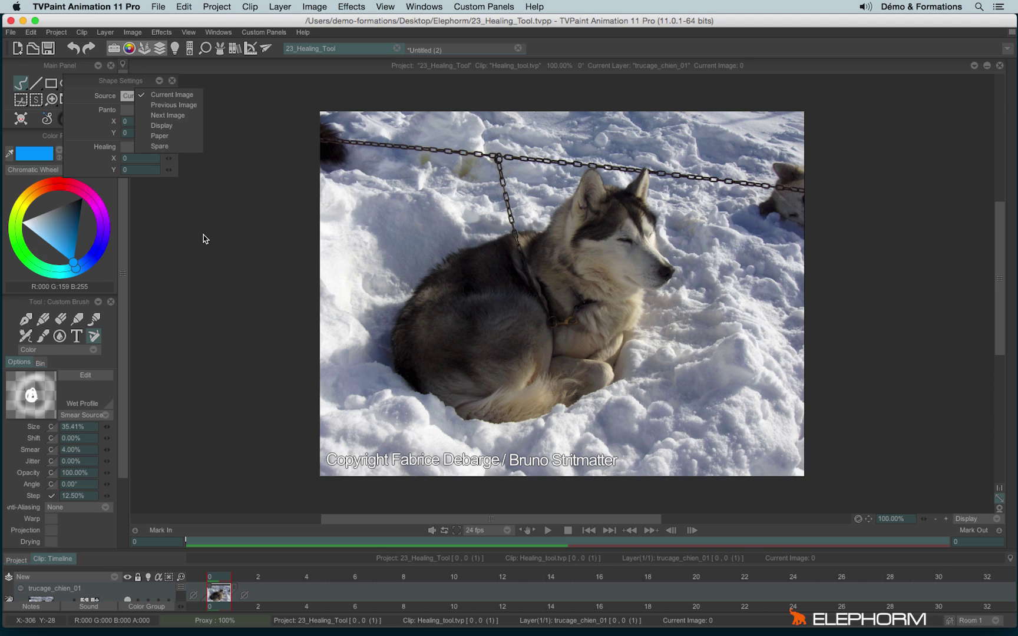
pyautogui.click(189, 204)
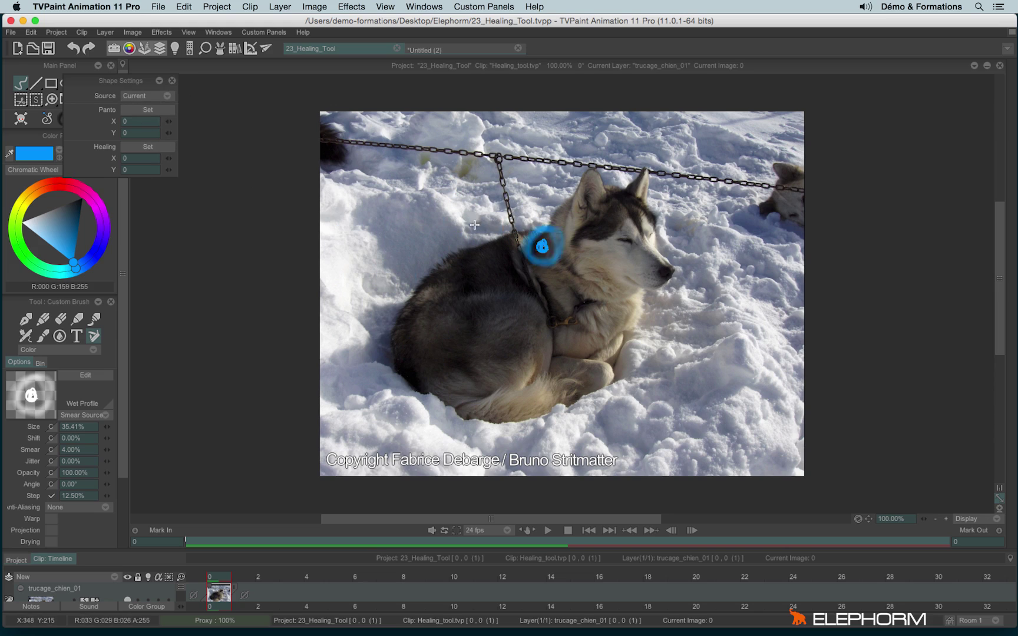
# - Shrink the brush to about 10% and smear the fur across the husky's ear and cheek
pyautogui.click(172, 81)
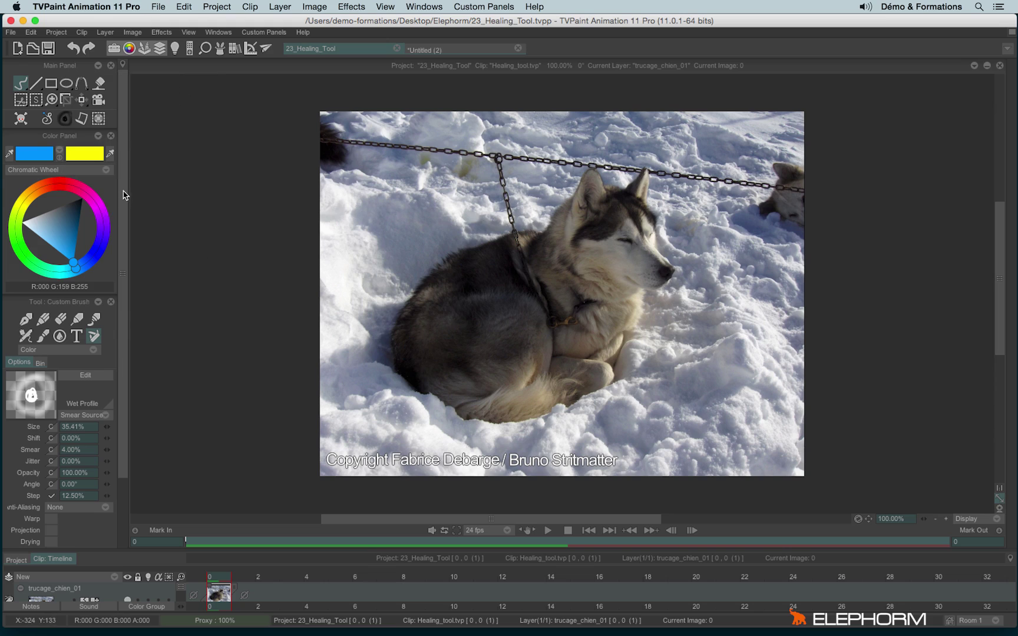
pyautogui.scroll(-3, 123, 195)
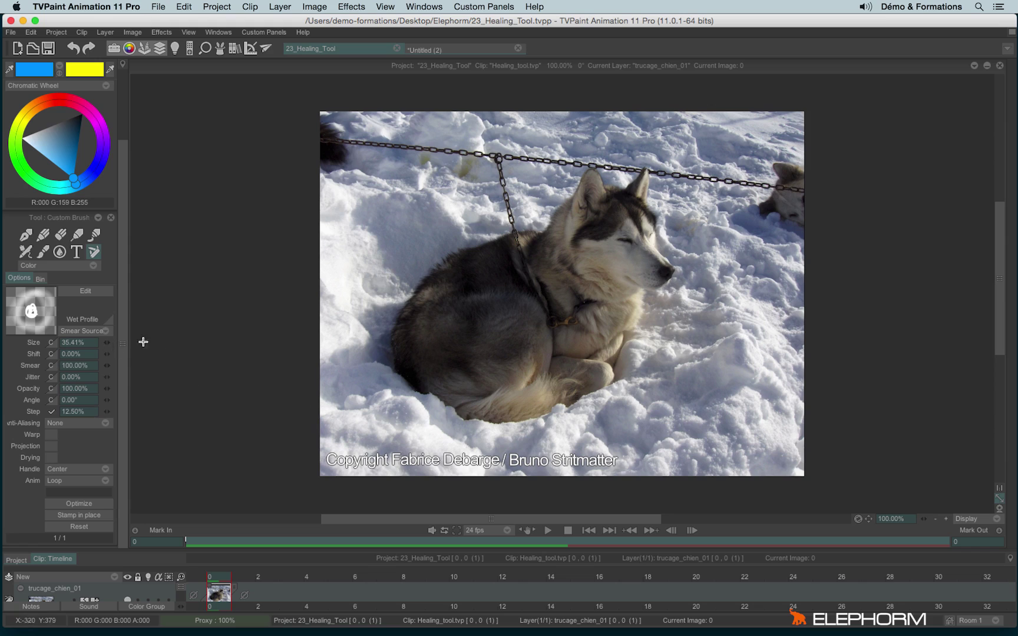
pyautogui.moveTo(386, 295)
pyautogui.mouseDown()
pyautogui.moveTo(379, 221)
pyautogui.moveTo(367, 217)
pyautogui.mouseUp()
pyautogui.scroll(4, 611, 219)
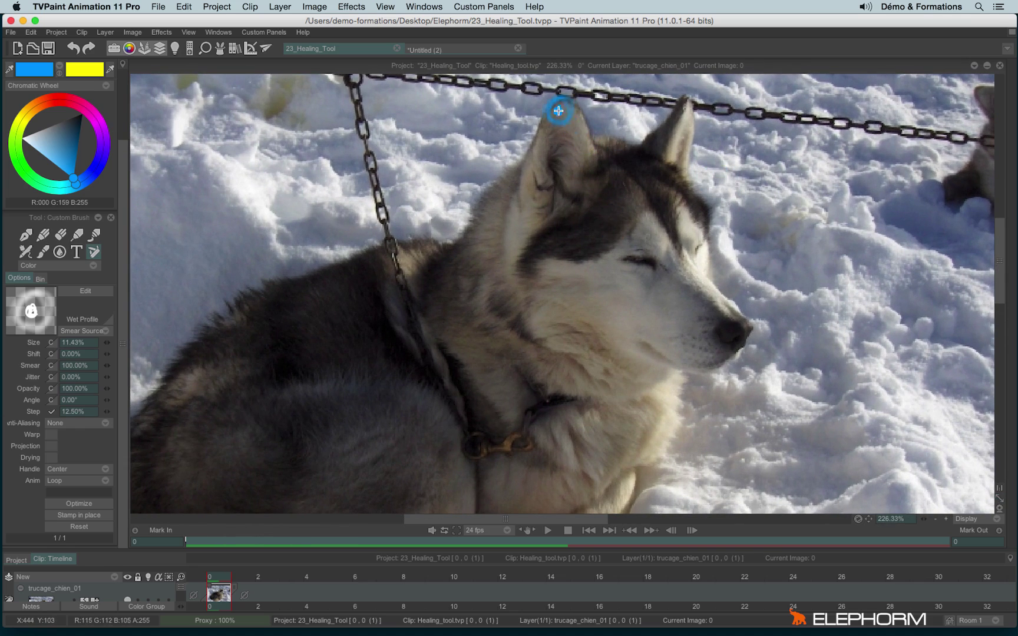
pyautogui.moveTo(563, 119)
pyautogui.mouseDown()
pyautogui.moveTo(550, 195)
pyautogui.moveTo(501, 207)
pyautogui.moveTo(532, 234)
pyautogui.moveTo(551, 307)
pyautogui.moveTo(621, 166)
pyautogui.moveTo(669, 142)
pyautogui.moveTo(682, 223)
pyautogui.moveTo(723, 341)
pyautogui.moveTo(564, 329)
pyautogui.moveTo(700, 321)
pyautogui.moveTo(699, 271)
pyautogui.moveTo(692, 321)
pyautogui.moveTo(643, 390)
pyautogui.moveTo(485, 319)
pyautogui.moveTo(473, 449)
pyautogui.moveTo(587, 425)
pyautogui.moveTo(379, 284)
pyautogui.moveTo(159, 395)
pyautogui.moveTo(394, 345)
pyautogui.moveTo(411, 473)
pyautogui.moveTo(472, 466)
pyautogui.mouseUp()
# - Smear the fur from the husky's back down to its paws, then zoom out to the whole photo
pyautogui.scroll(-2, 450, 405)
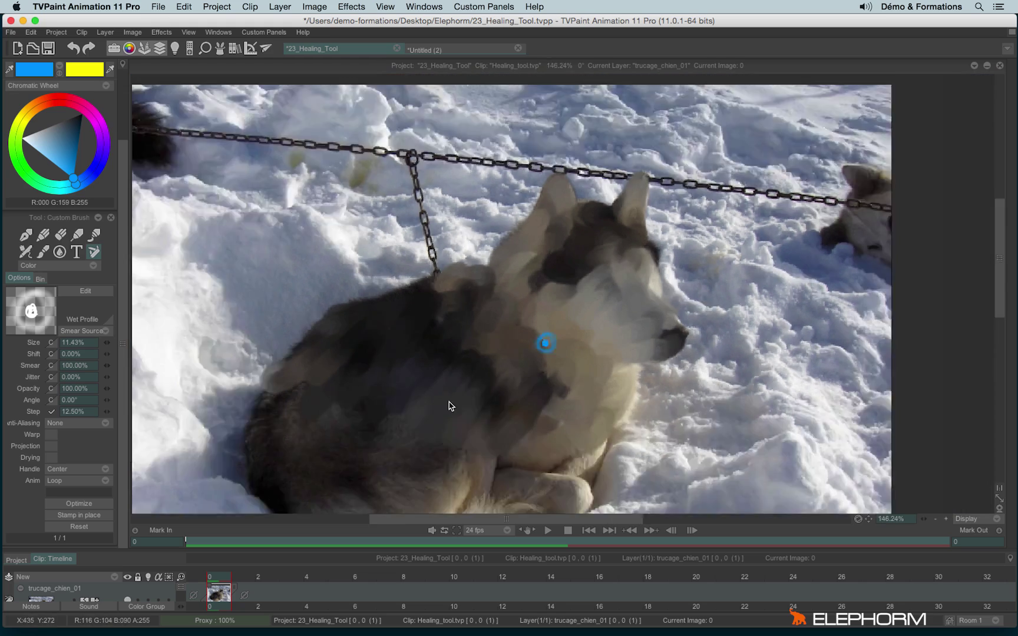
pyautogui.moveTo(451, 405); pyautogui.dragTo(448, 291)
pyautogui.moveTo(318, 283)
pyautogui.mouseDown()
pyautogui.moveTo(326, 398)
pyautogui.moveTo(384, 316)
pyautogui.moveTo(454, 396)
pyautogui.moveTo(517, 396)
pyautogui.moveTo(612, 356)
pyautogui.moveTo(666, 379)
pyautogui.moveTo(627, 388)
pyautogui.moveTo(594, 439)
pyautogui.moveTo(437, 483)
pyautogui.moveTo(398, 470)
pyautogui.moveTo(411, 447)
pyautogui.moveTo(470, 463)
pyautogui.moveTo(528, 451)
pyautogui.moveTo(363, 424)
pyautogui.moveTo(591, 414)
pyautogui.moveTo(696, 244)
pyautogui.moveTo(671, 314)
pyautogui.moveTo(639, 228)
pyautogui.moveTo(754, 289)
pyautogui.mouseUp()
pyautogui.press('-')
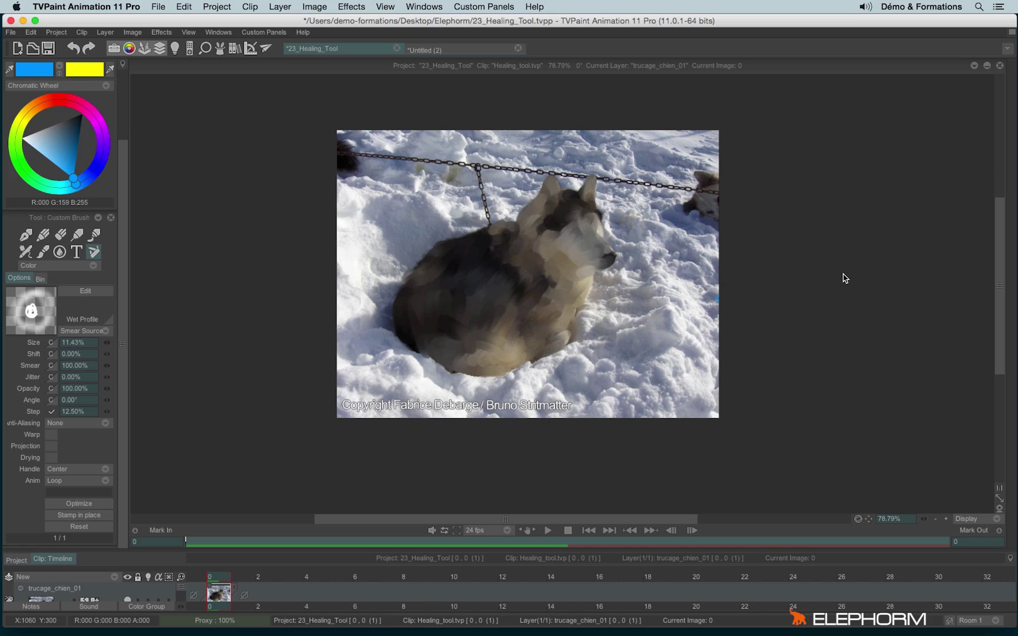
# - Return to Untitled (2), set the wet profile to Origin, and enlarge the brush to about 43%
pyautogui.click(450, 50)
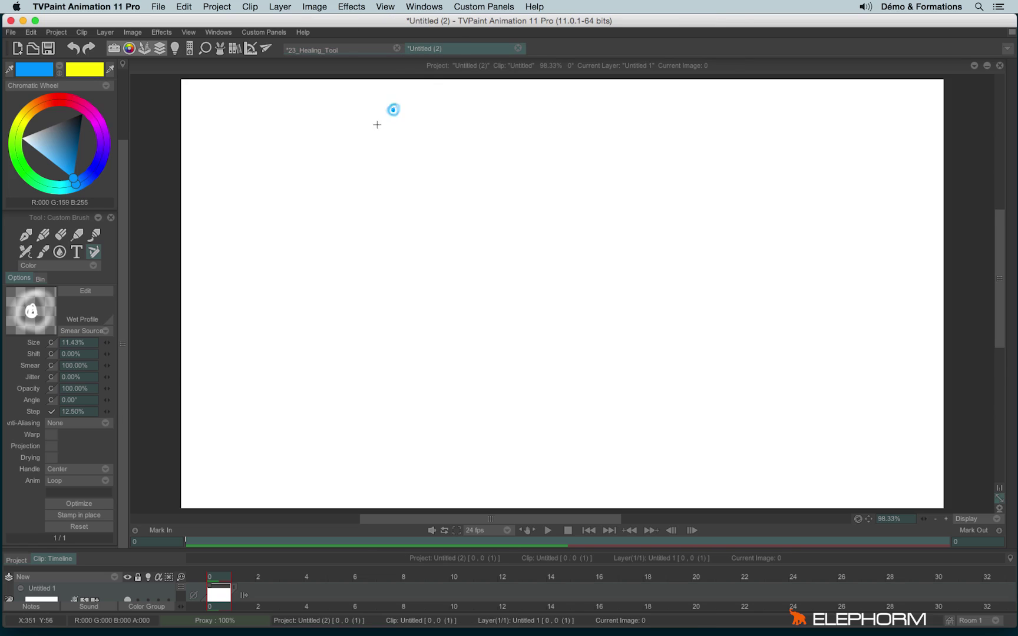
pyautogui.click(84, 331)
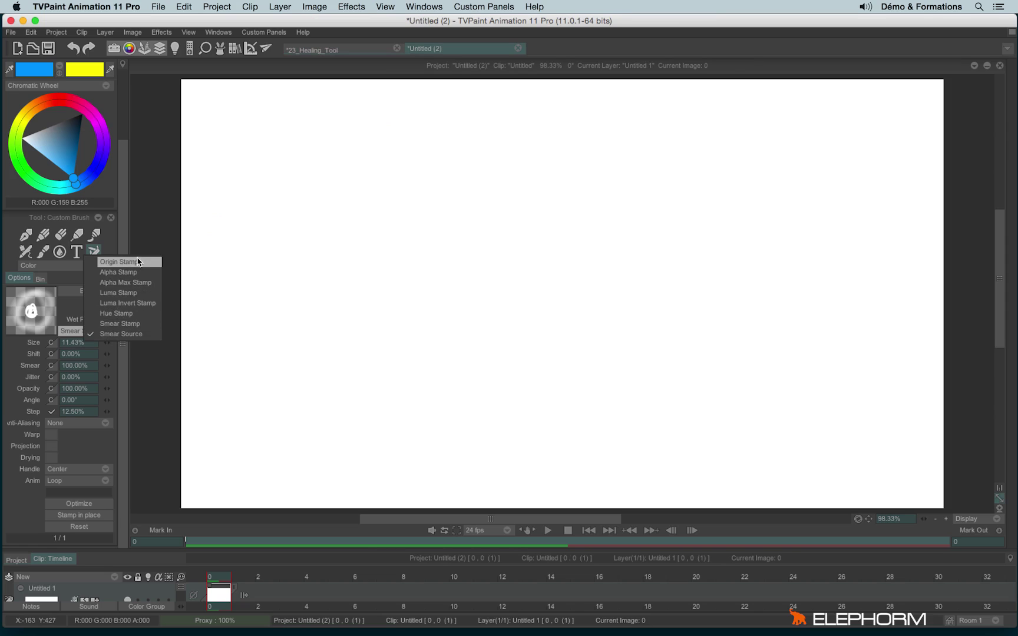
pyautogui.click(140, 262)
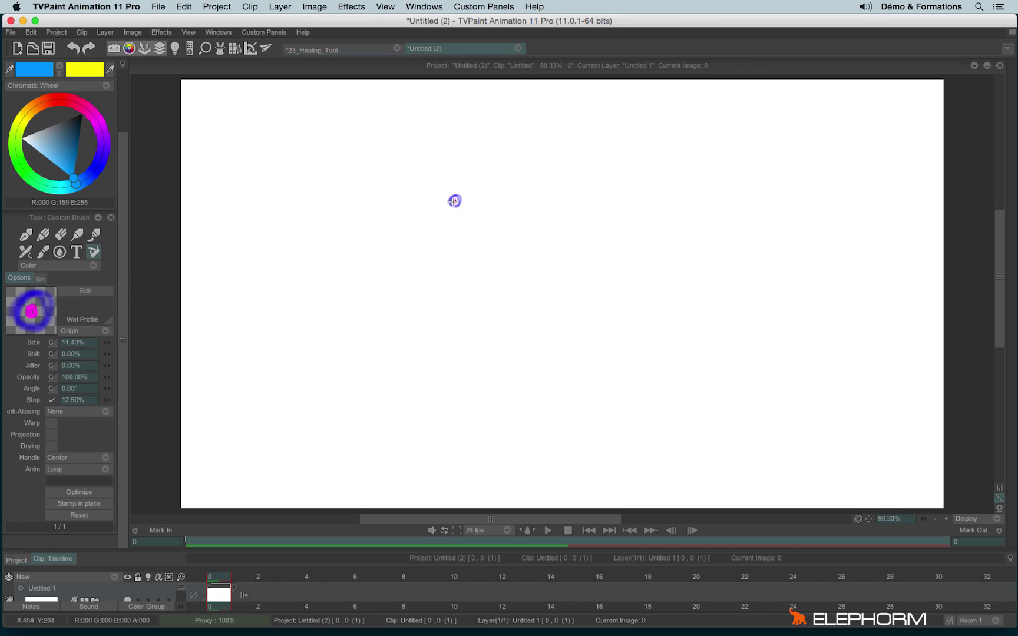
pyautogui.moveTo(444, 199); pyautogui.dragTo(554, 307)
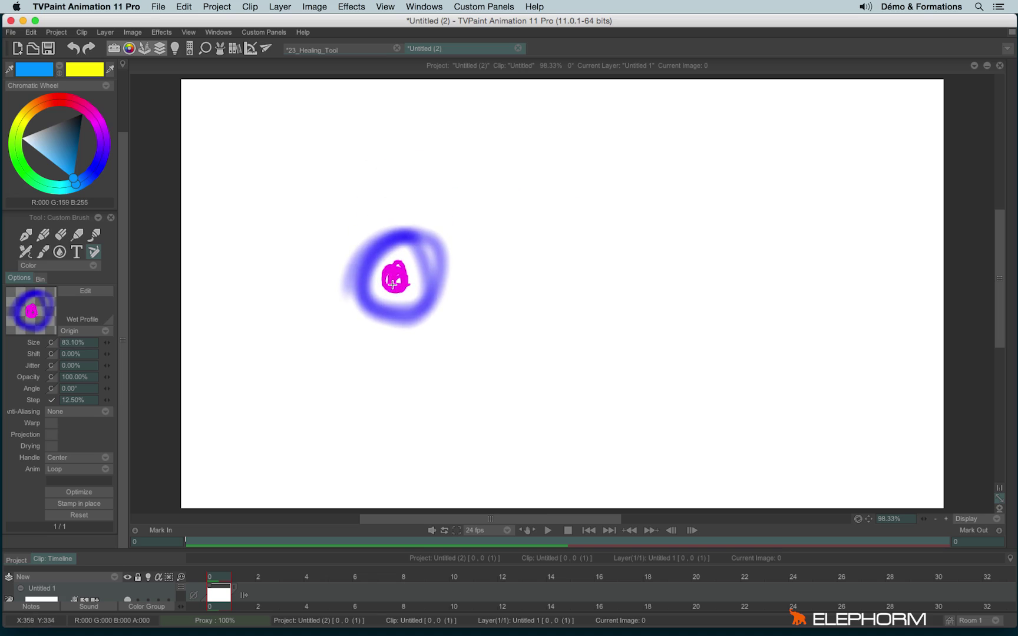
# - Rotate the custom brush to a new angle and bring up the Edit Brush settings showing 230×217
pyautogui.moveTo(391, 275)
pyautogui.mouseDown()
pyautogui.moveTo(409, 257)
pyautogui.moveTo(351, 387)
pyautogui.moveTo(411, 205)
pyautogui.moveTo(433, 236)
pyautogui.mouseUp()
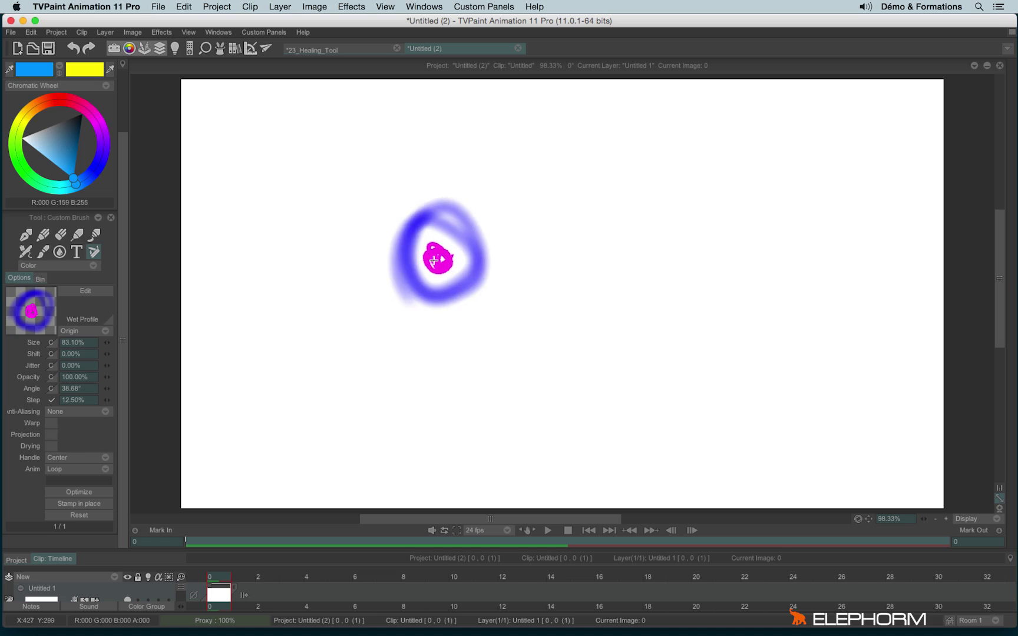
pyautogui.click(83, 292)
pyautogui.moveTo(567, 266)
pyautogui.mouseDown()
pyautogui.moveTo(255, 156)
pyautogui.moveTo(232, 137)
pyautogui.mouseUp()
# - Reset the custom brush and scale both its dimensions up and down with the x2 and /2 buttons
pyautogui.click(75, 515)
pyautogui.click(103, 290)
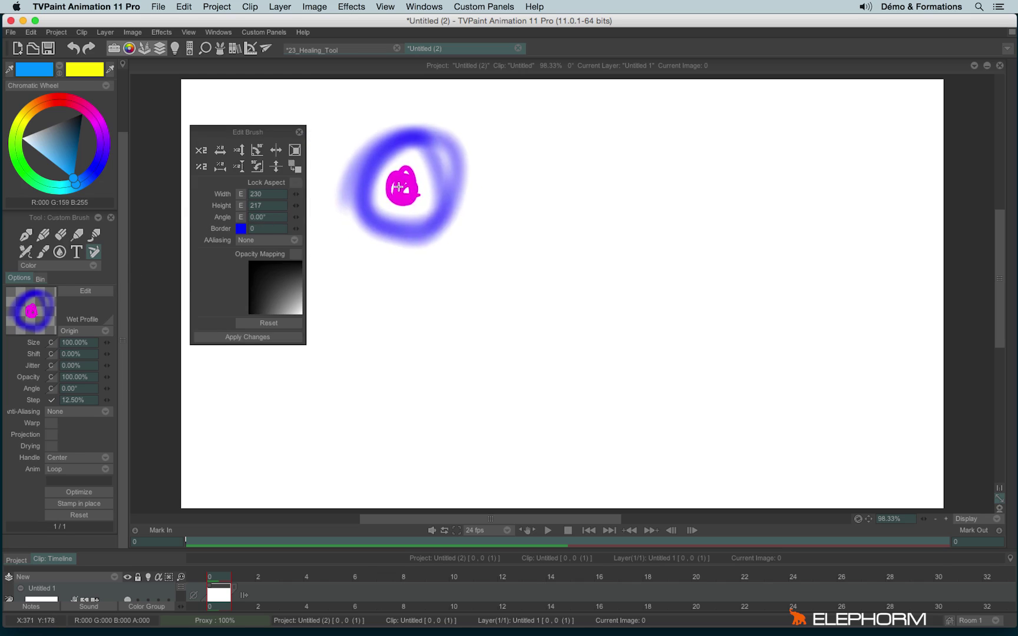
pyautogui.click(202, 151)
pyautogui.click(202, 151)
pyautogui.click(201, 151)
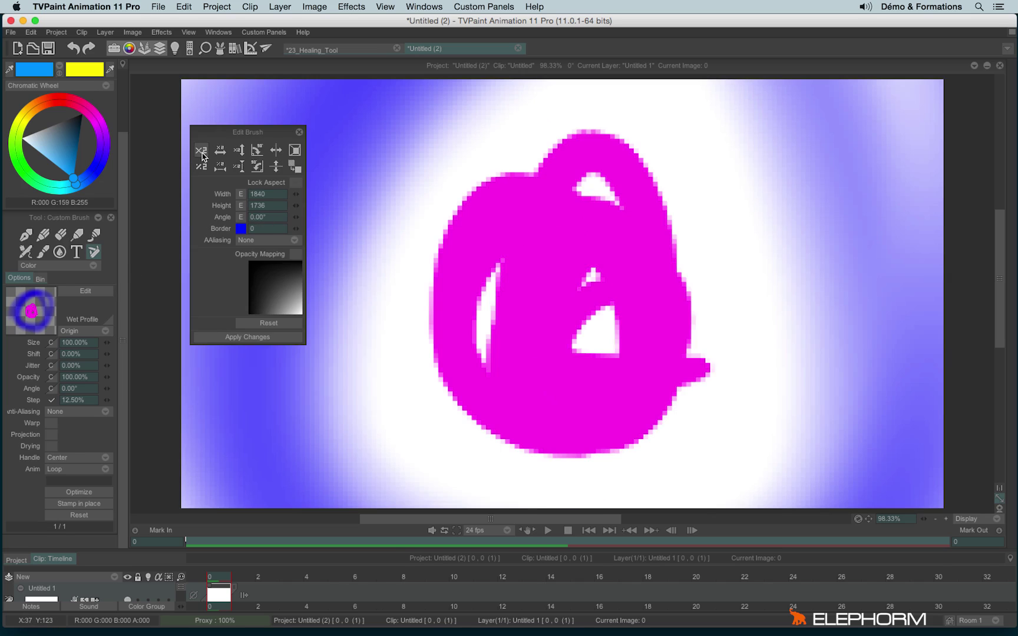
pyautogui.click(202, 151)
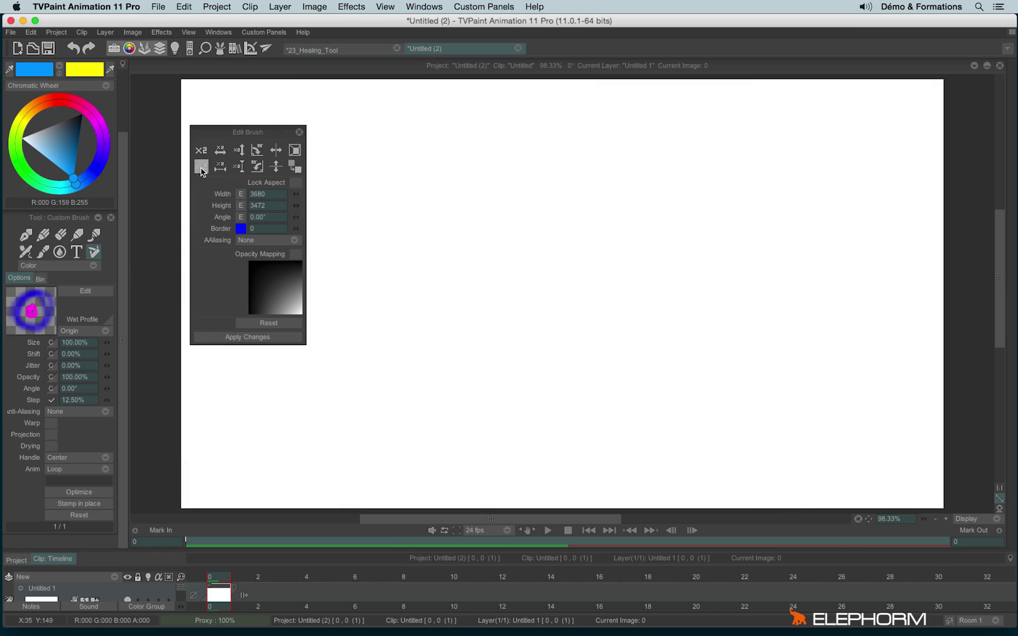
pyautogui.click(202, 167)
pyautogui.click(201, 167)
pyautogui.click(201, 168)
pyautogui.click(202, 167)
pyautogui.click(201, 167)
pyautogui.click(201, 167)
pyautogui.click(202, 167)
pyautogui.click(202, 167)
pyautogui.click(199, 155)
pyautogui.click(199, 155)
pyautogui.click(199, 154)
pyautogui.click(199, 154)
pyautogui.click(200, 168)
pyautogui.click(201, 168)
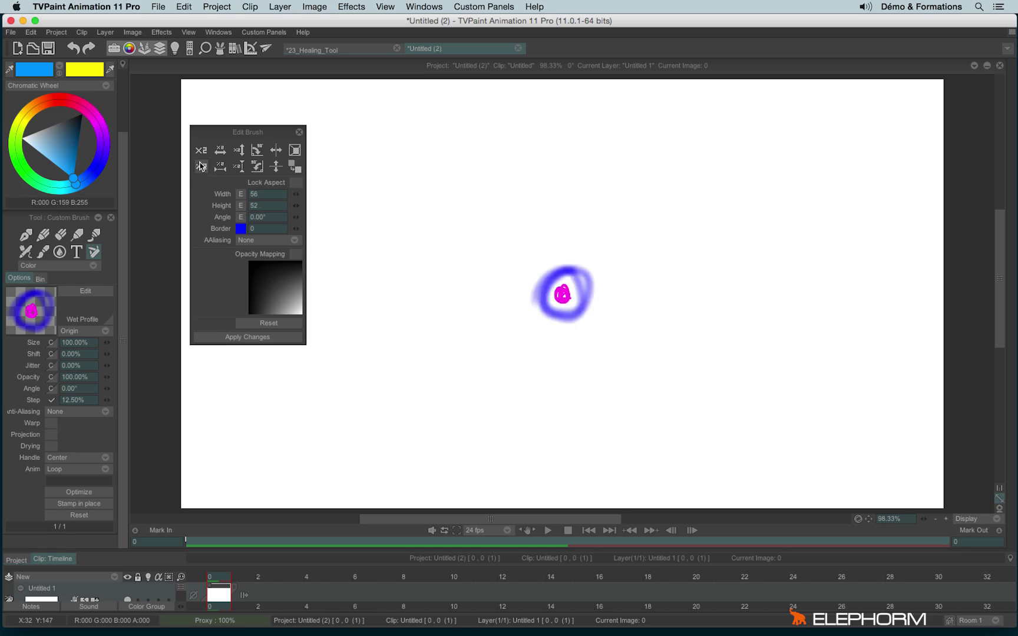
pyautogui.click(199, 154)
pyautogui.click(199, 155)
pyautogui.click(199, 155)
pyautogui.click(199, 154)
pyautogui.click(201, 168)
pyautogui.click(200, 168)
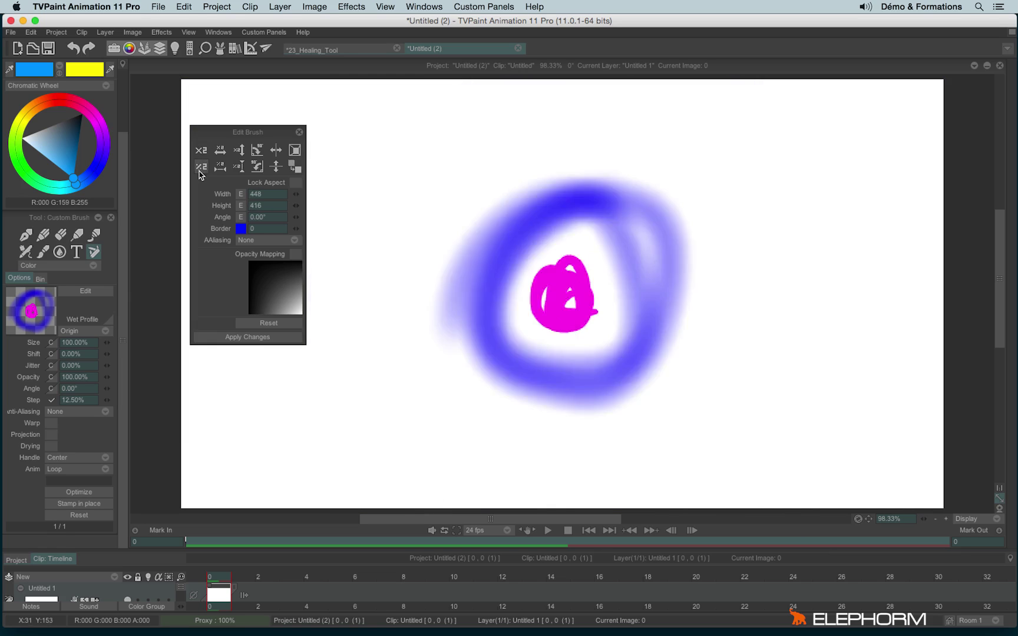
pyautogui.click(200, 167)
pyautogui.click(201, 168)
# - Adjust the brush width and height separately until it measures 224×208
pyautogui.click(218, 151)
pyautogui.click(219, 151)
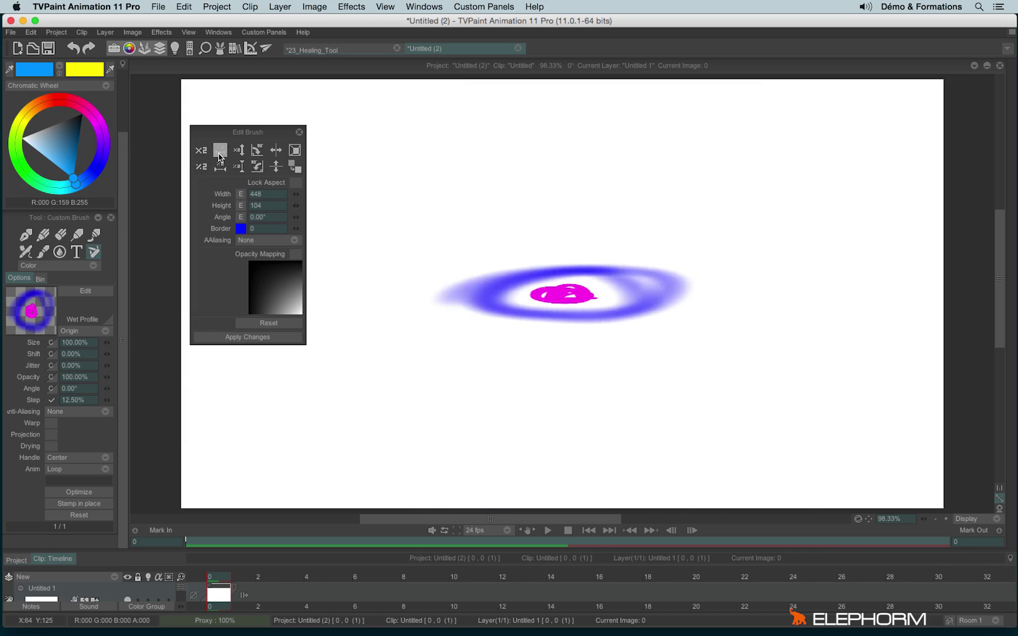
pyautogui.click(219, 151)
pyautogui.click(219, 152)
pyautogui.click(218, 152)
pyautogui.click(221, 169)
pyautogui.click(221, 170)
pyautogui.click(221, 169)
pyautogui.click(221, 169)
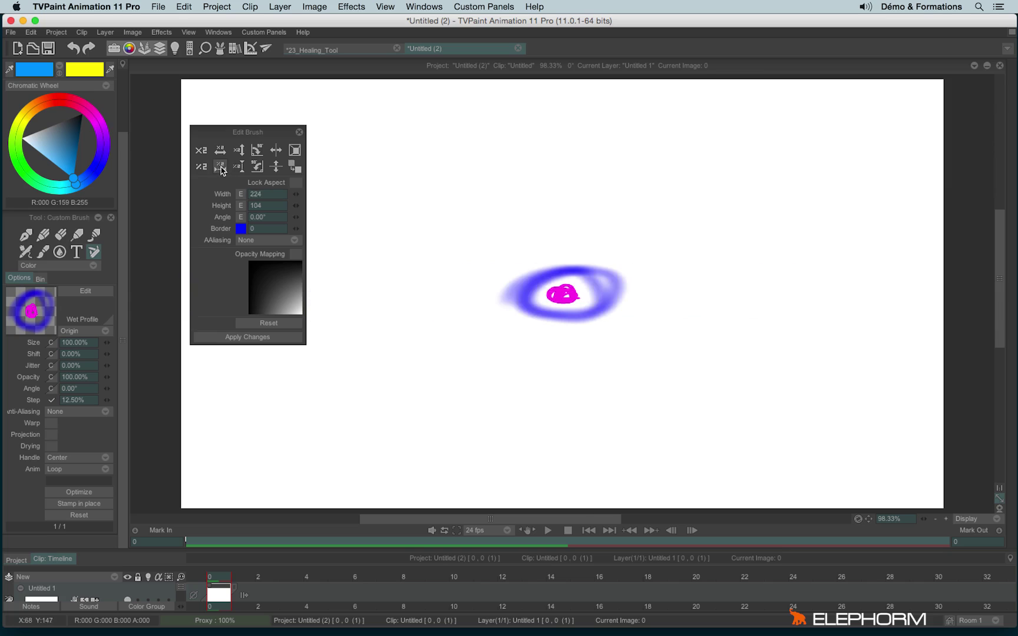
pyautogui.click(221, 170)
pyautogui.click(221, 170)
pyautogui.click(221, 170)
pyautogui.click(221, 170)
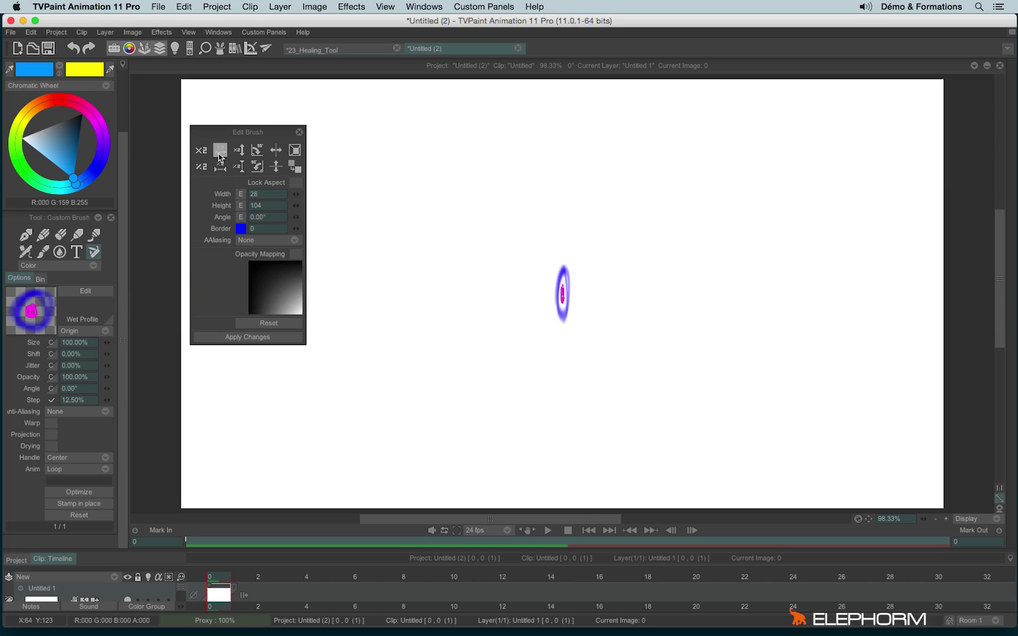
pyautogui.click(218, 153)
pyautogui.click(219, 152)
pyautogui.click(219, 152)
pyautogui.click(239, 150)
pyautogui.click(238, 150)
pyautogui.click(238, 151)
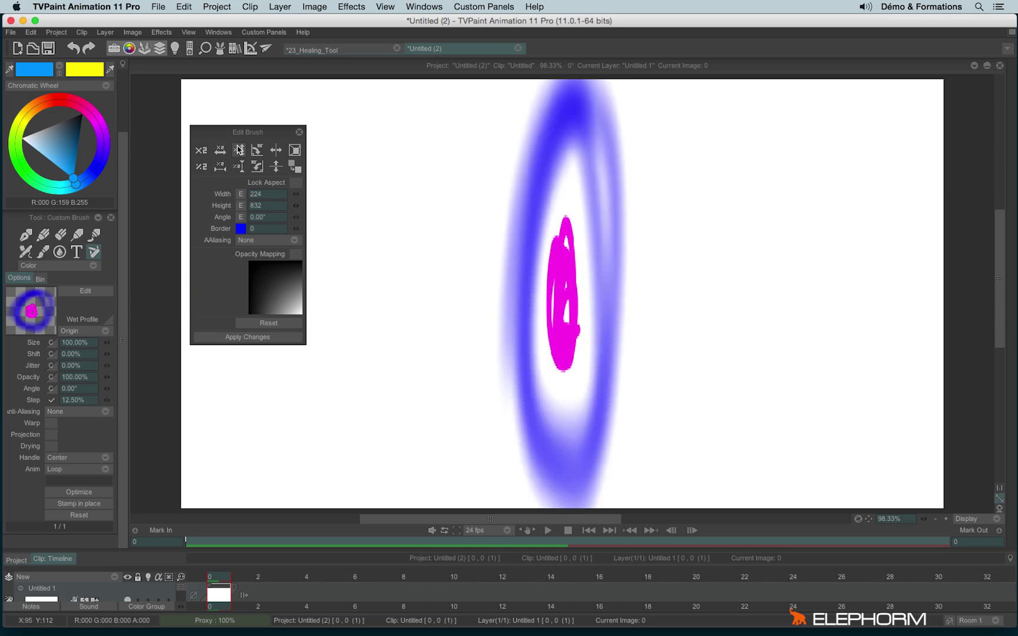
pyautogui.click(239, 167)
pyautogui.click(238, 166)
pyautogui.click(239, 167)
pyautogui.click(239, 167)
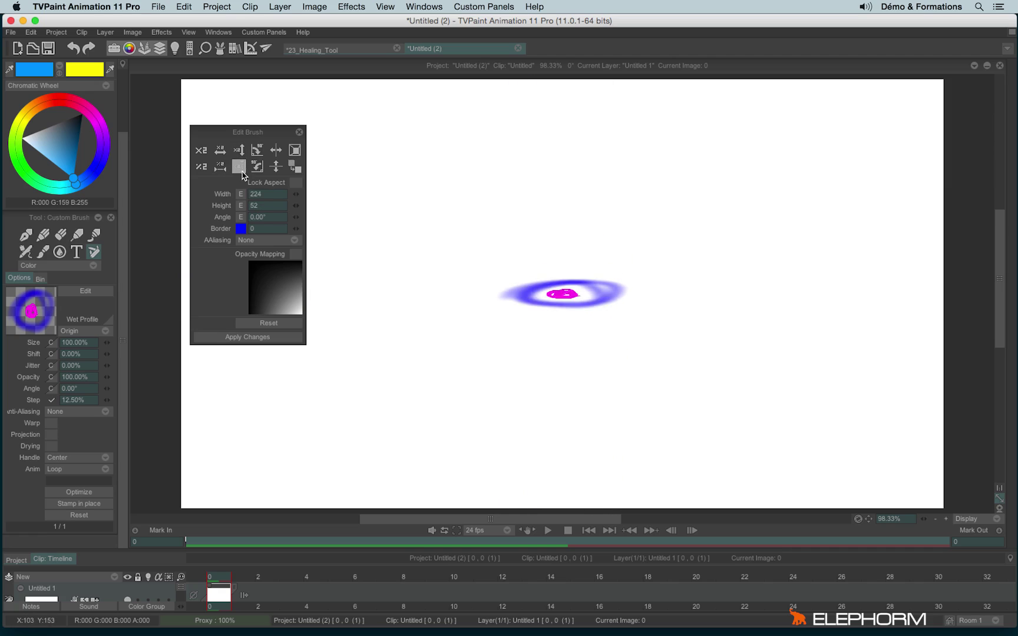
pyautogui.click(239, 151)
pyautogui.click(238, 151)
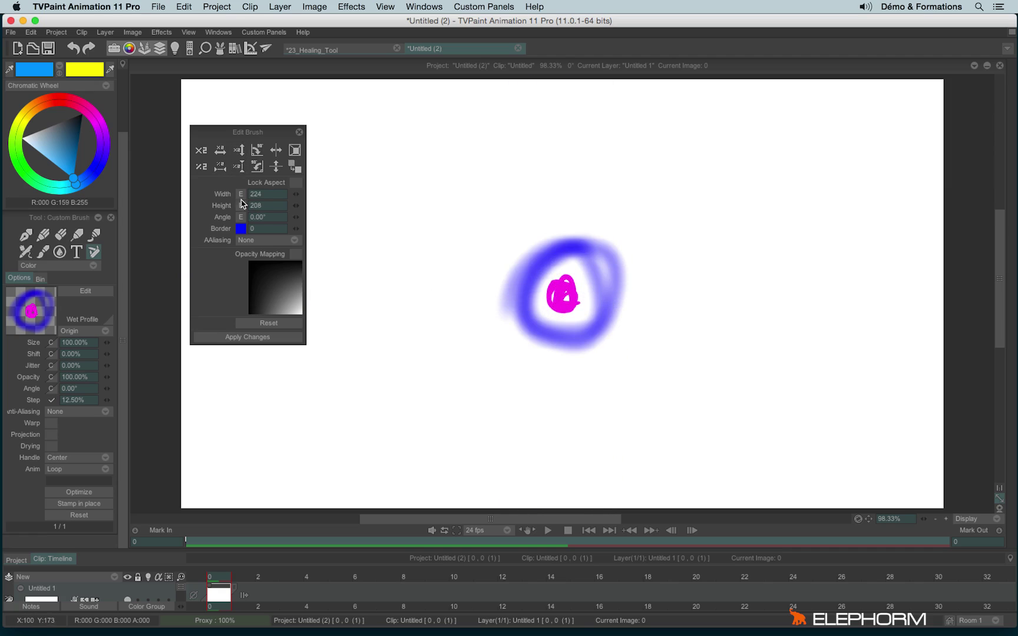
# - Rotate the brush to -90° and mirror it vertically
pyautogui.click(257, 151)
pyautogui.click(257, 150)
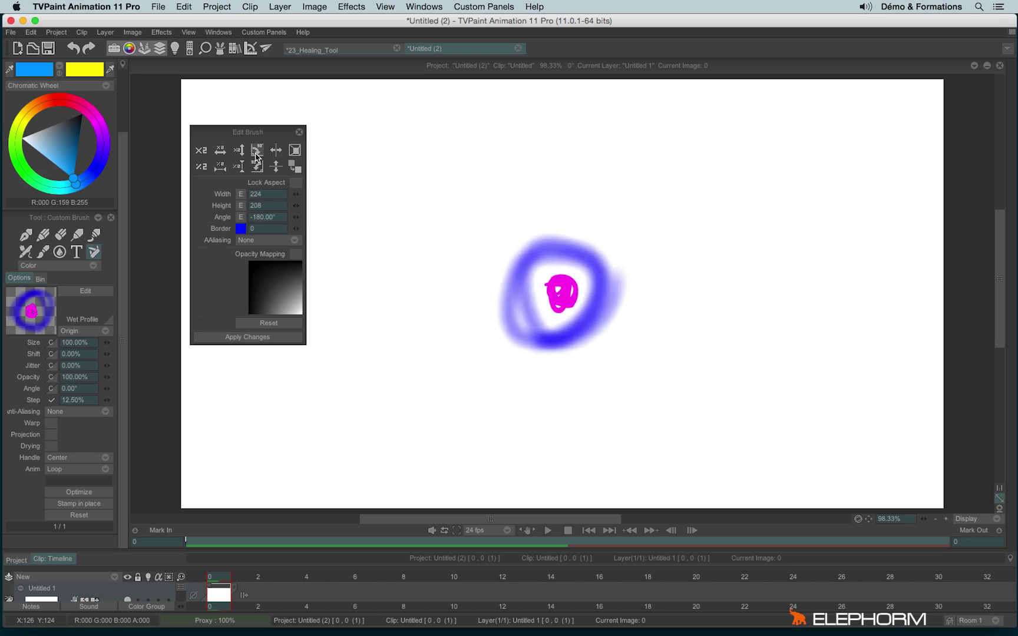
pyautogui.click(257, 151)
pyautogui.click(257, 151)
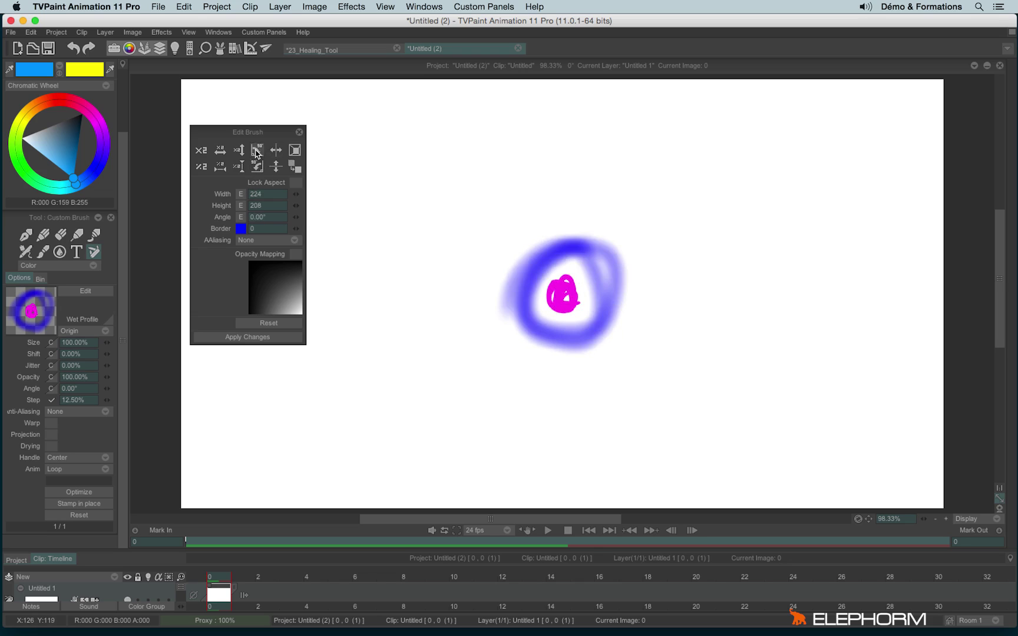
pyautogui.click(257, 150)
pyautogui.click(276, 150)
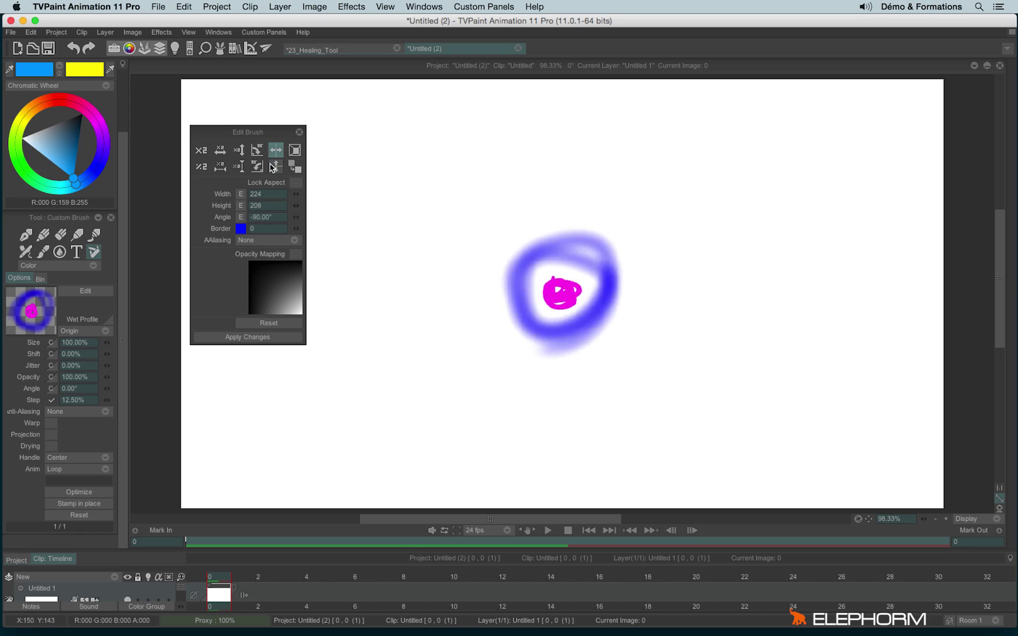
pyautogui.click(274, 167)
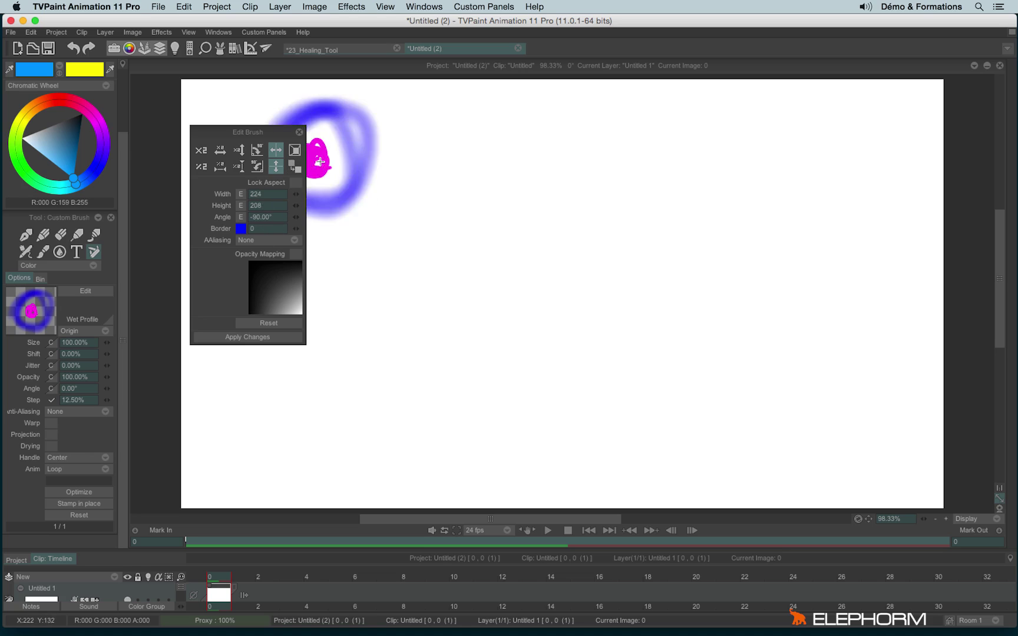
# - Preview the brush centred, toggle the yellow background off, and flip the brush again
pyautogui.click(298, 155)
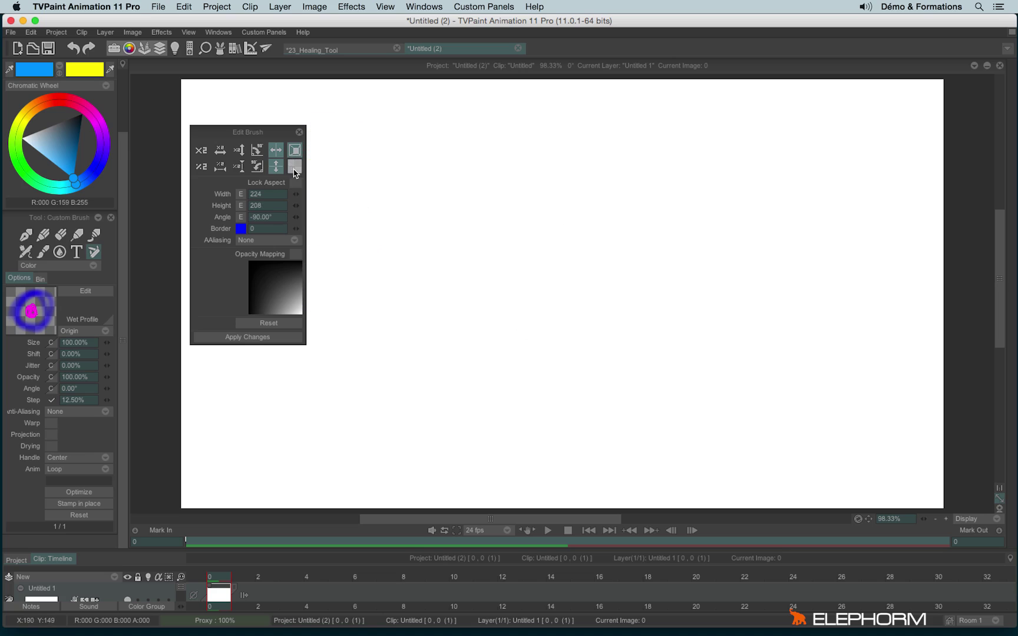
pyautogui.click(294, 171)
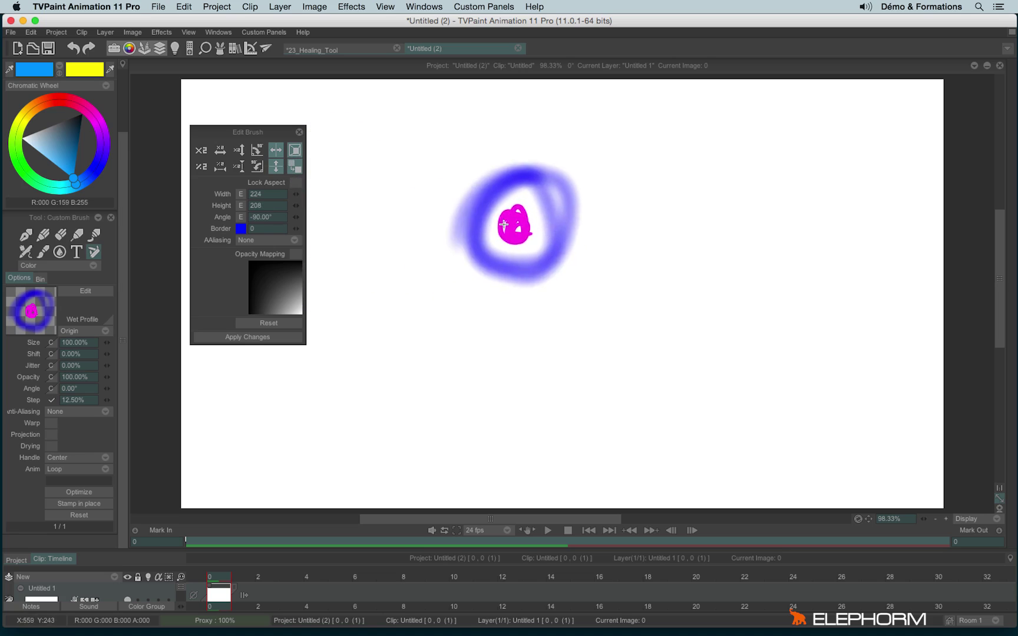
pyautogui.click(295, 171)
pyautogui.click(294, 170)
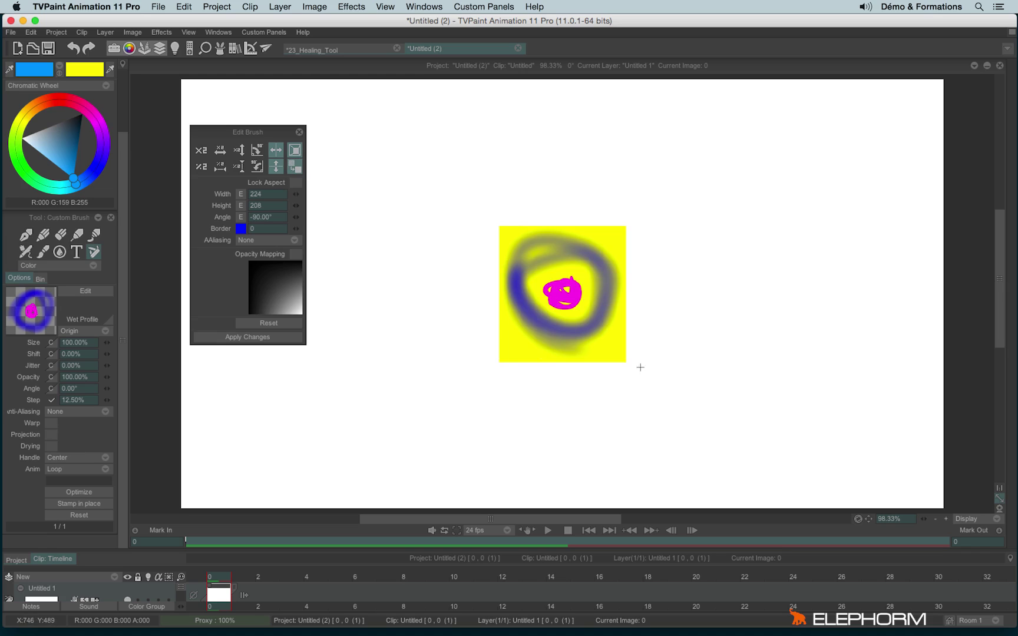
pyautogui.click(295, 168)
pyautogui.click(277, 168)
pyautogui.click(280, 171)
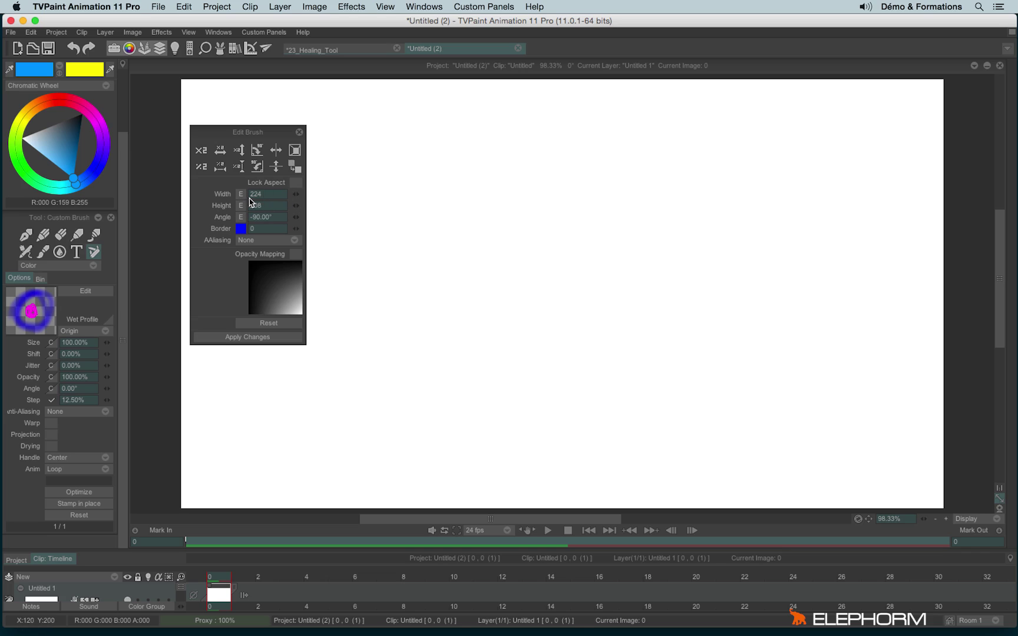
# - Reshape the brush to 327×390 with Lock Aspect and on-canvas resizing, then apply the changes
pyautogui.moveTo(296, 194); pyautogui.dragTo(305, 192)
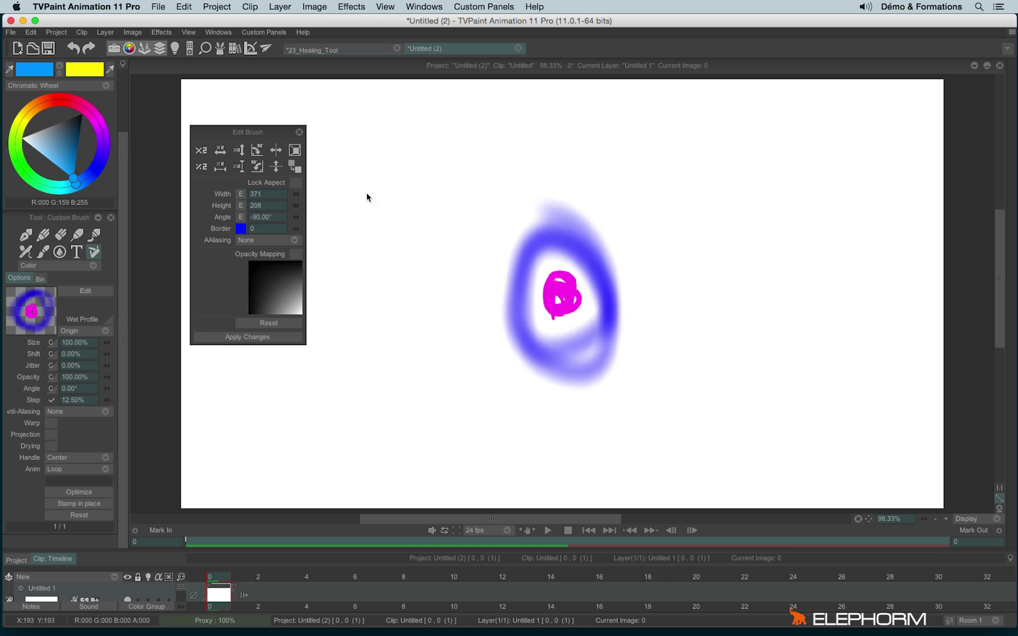
pyautogui.moveTo(367, 197); pyautogui.dragTo(377, 197)
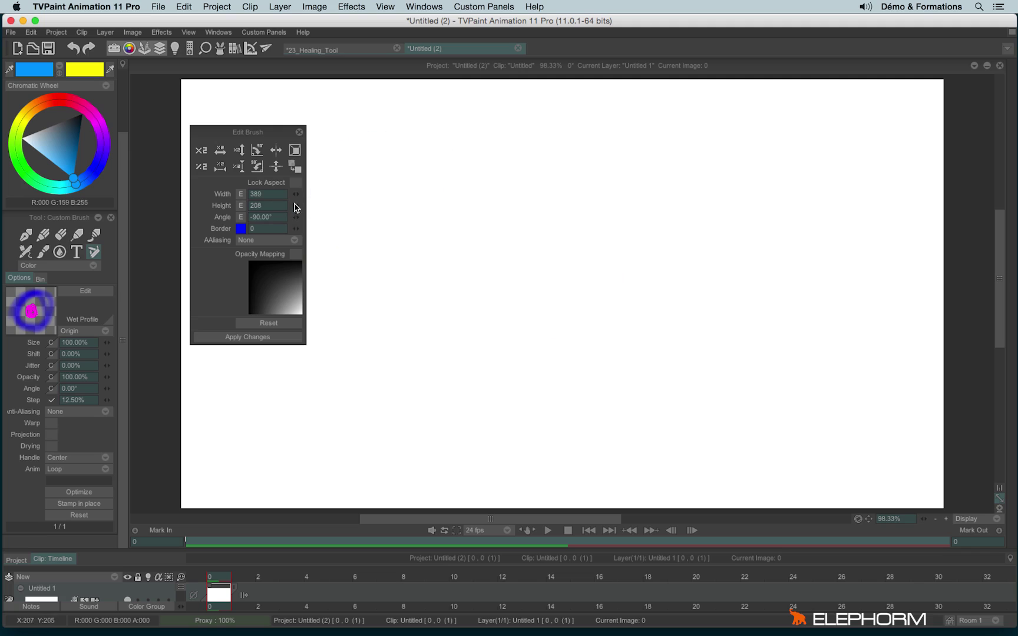
pyautogui.moveTo(305, 207)
pyautogui.mouseDown()
pyautogui.moveTo(296, 194)
pyautogui.moveTo(308, 191)
pyautogui.moveTo(300, 203)
pyautogui.moveTo(262, 207)
pyautogui.mouseUp()
pyautogui.click(296, 183)
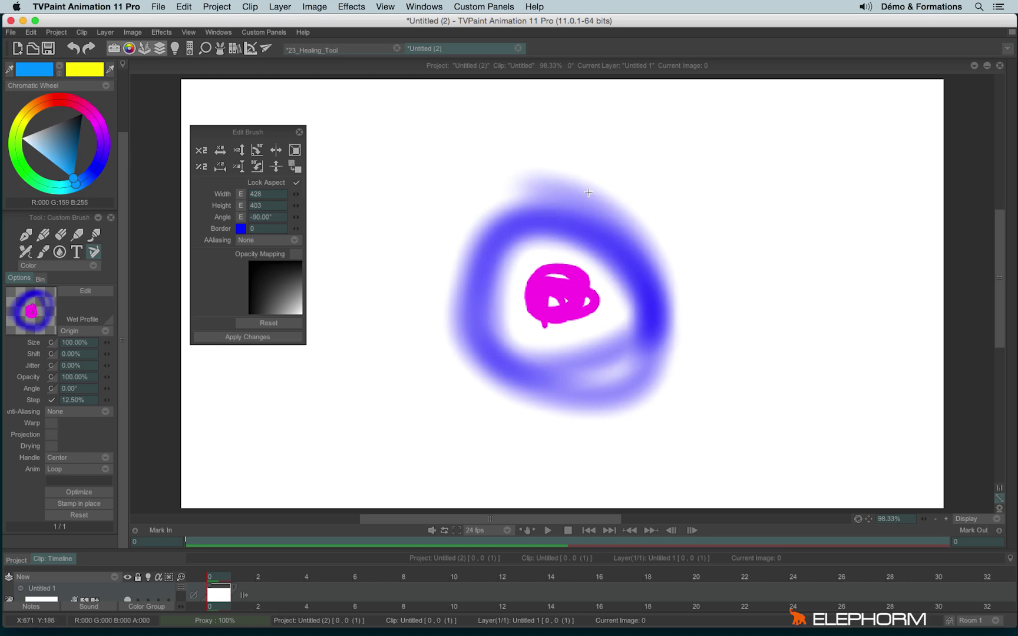
pyautogui.press('z')
pyautogui.moveTo(405, 96)
pyautogui.mouseDown()
pyautogui.moveTo(609, 307)
pyautogui.moveTo(496, 231)
pyautogui.moveTo(493, 220)
pyautogui.moveTo(609, 337)
pyautogui.moveTo(645, 347)
pyautogui.moveTo(507, 201)
pyautogui.mouseUp()
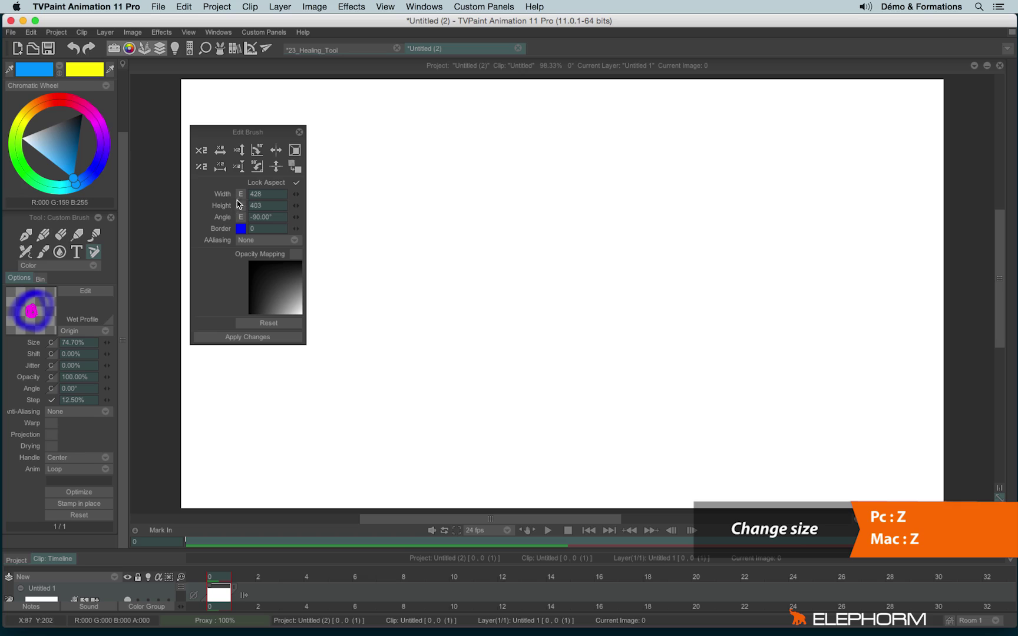
pyautogui.moveTo(502, 218)
pyautogui.mouseDown()
pyautogui.moveTo(532, 368)
pyautogui.moveTo(472, 409)
pyautogui.moveTo(640, 313)
pyautogui.moveTo(629, 301)
pyautogui.mouseUp()
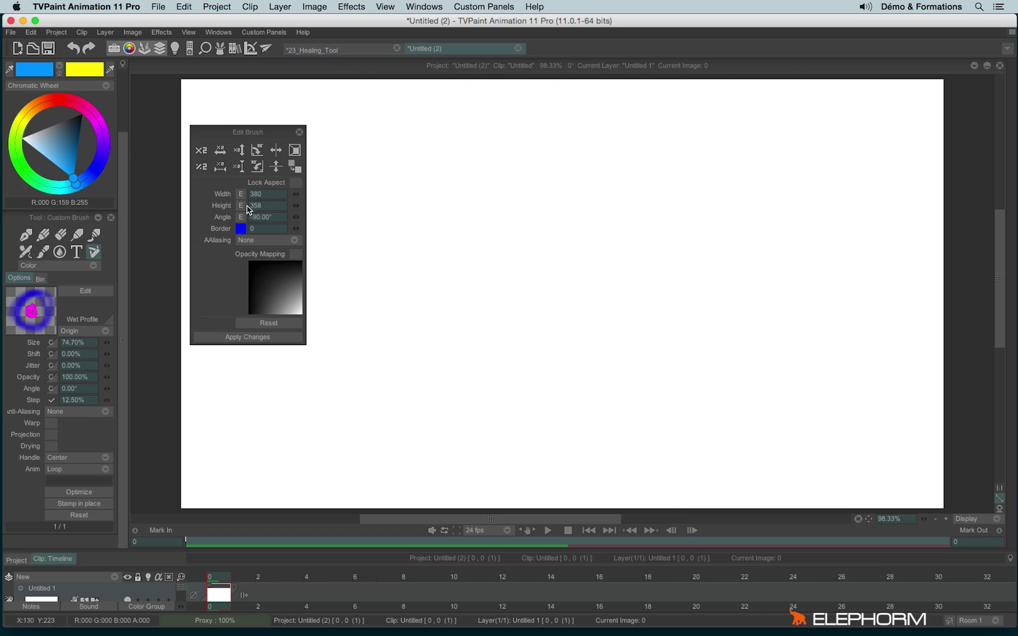
pyautogui.moveTo(244, 195)
pyautogui.mouseDown()
pyautogui.moveTo(610, 342)
pyautogui.moveTo(616, 368)
pyautogui.moveTo(639, 391)
pyautogui.moveTo(550, 175)
pyautogui.moveTo(405, 414)
pyautogui.moveTo(641, 405)
pyautogui.moveTo(673, 209)
pyautogui.moveTo(472, 181)
pyautogui.moveTo(463, 378)
pyautogui.moveTo(602, 163)
pyautogui.moveTo(713, 298)
pyautogui.moveTo(556, 341)
pyautogui.moveTo(482, 247)
pyautogui.moveTo(678, 272)
pyautogui.moveTo(536, 180)
pyautogui.moveTo(613, 315)
pyautogui.mouseUp()
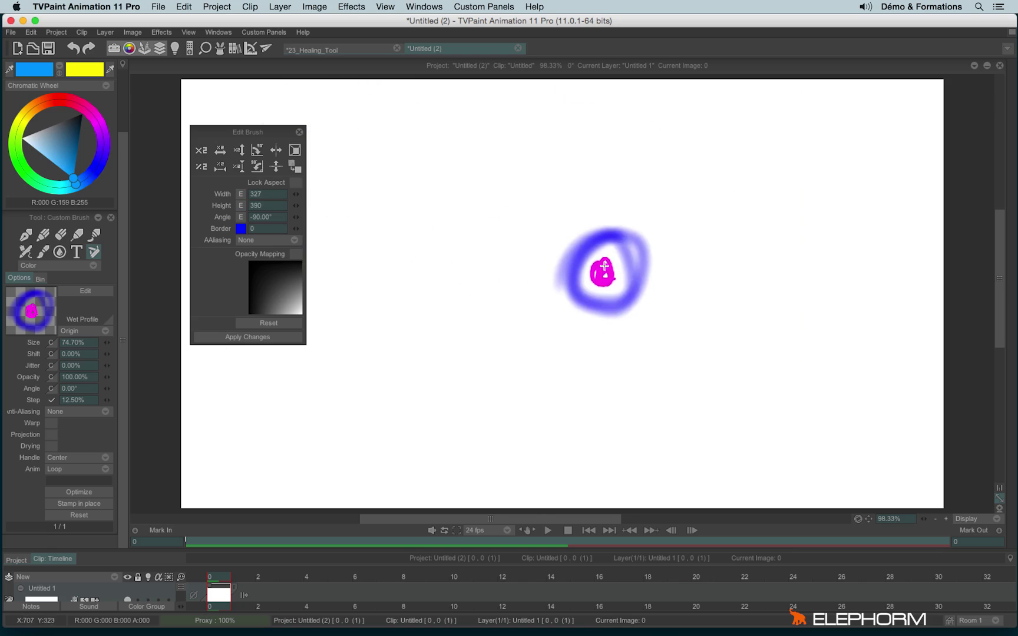
pyautogui.click(244, 338)
# - Paint ringed blue test strokes, clear the canvas, and tilt the brush to -9.60°
pyautogui.moveTo(593, 183)
pyautogui.mouseDown()
pyautogui.moveTo(552, 297)
pyautogui.moveTo(747, 308)
pyautogui.mouseUp()
pyautogui.moveTo(437, 354); pyautogui.dragTo(406, 383)
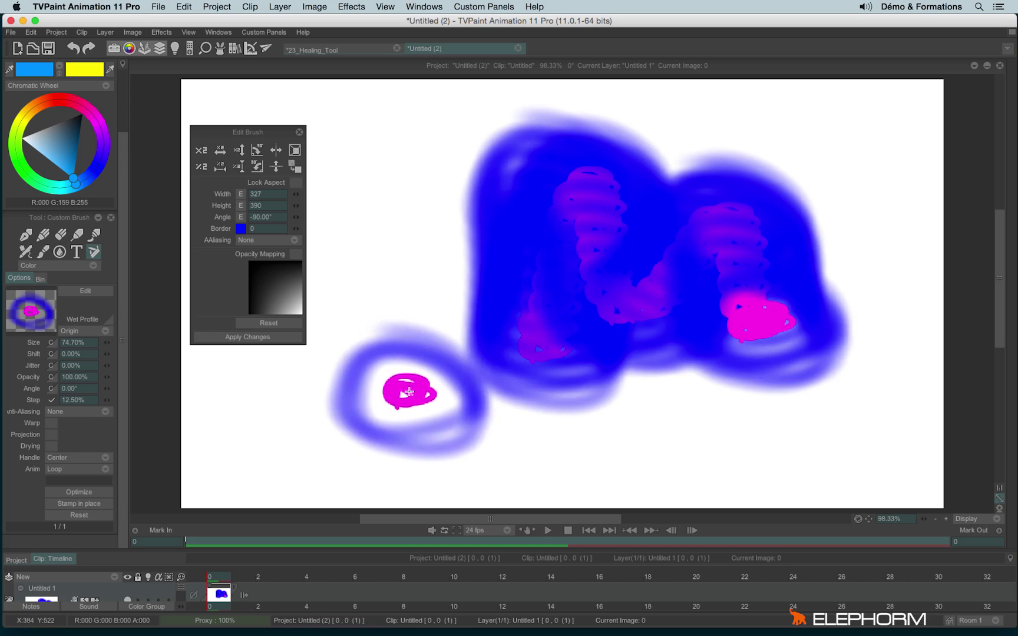
pyautogui.press('BackSpace')
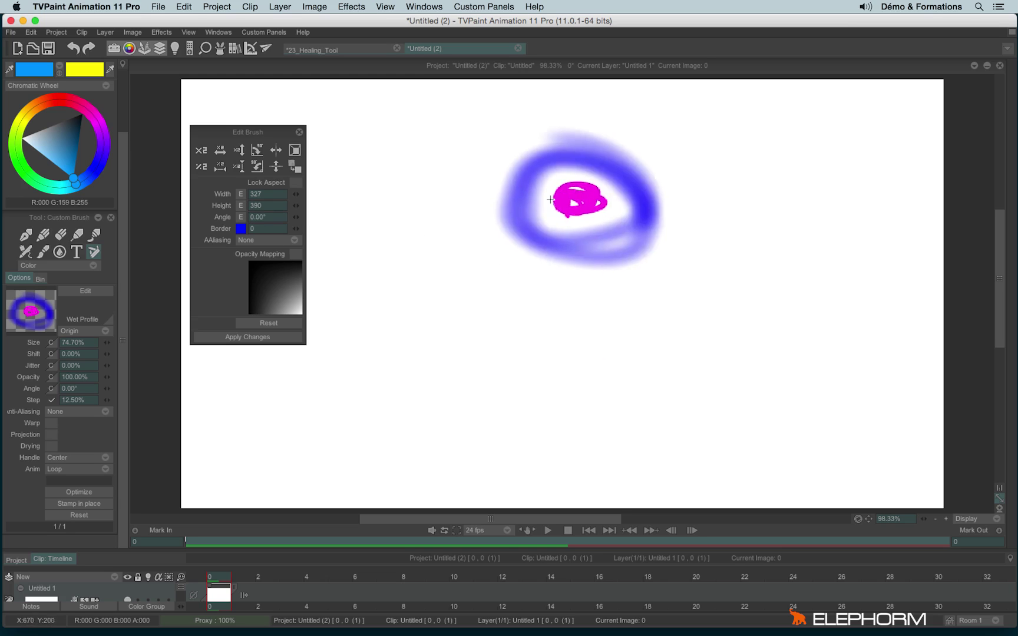
pyautogui.moveTo(454, 201)
pyautogui.mouseDown()
pyautogui.moveTo(534, 295)
pyautogui.moveTo(443, 238)
pyautogui.mouseUp()
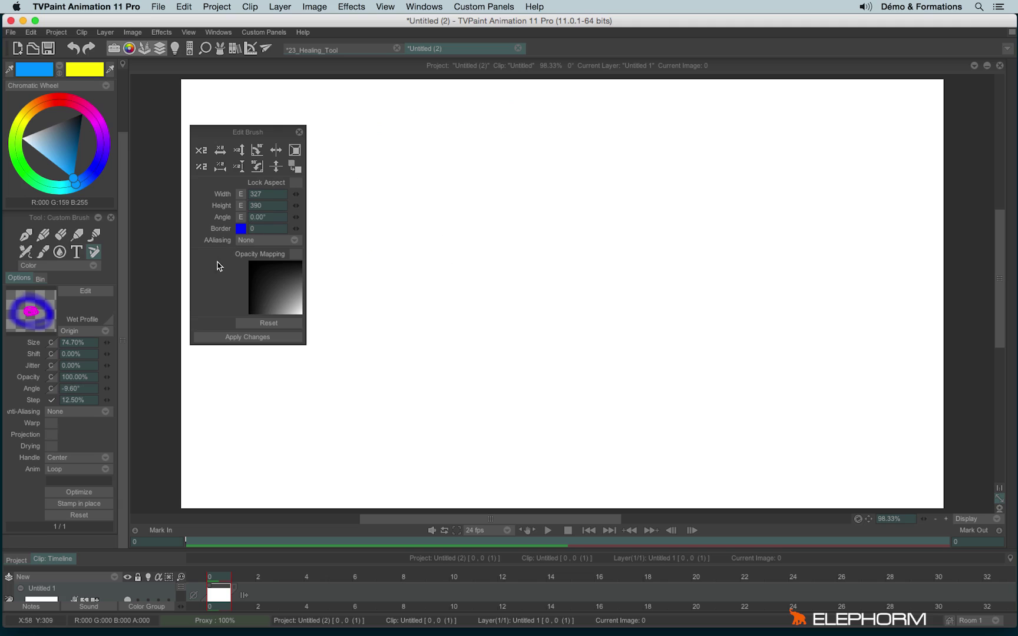
# - Reset the brush to 230×217, leave antialiasing on None, and cut the border from 19 to 0
pyautogui.click(261, 325)
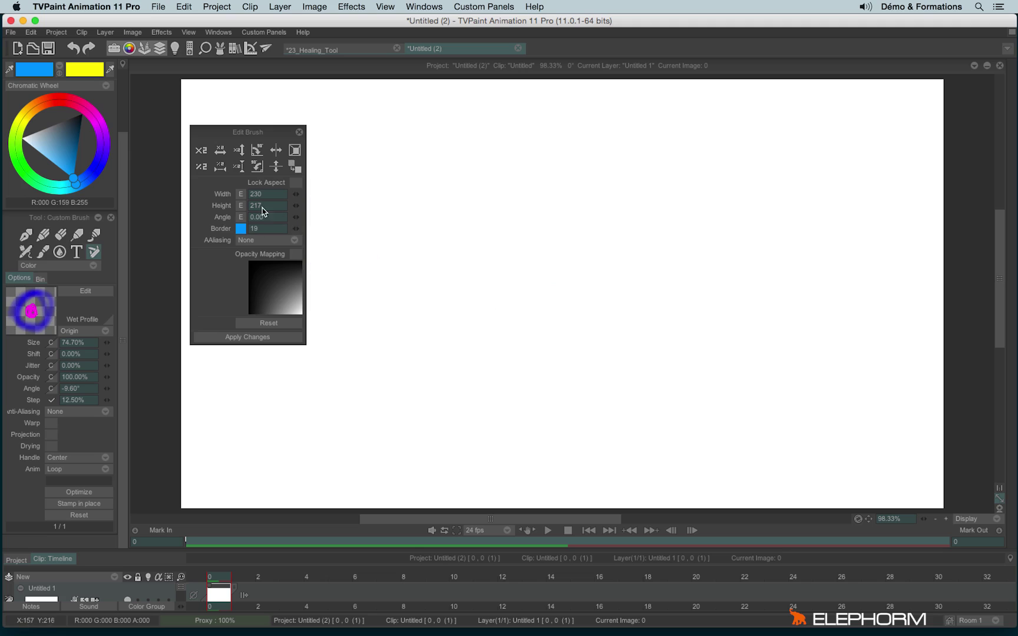
pyautogui.moveTo(91, 81); pyautogui.dragTo(241, 228)
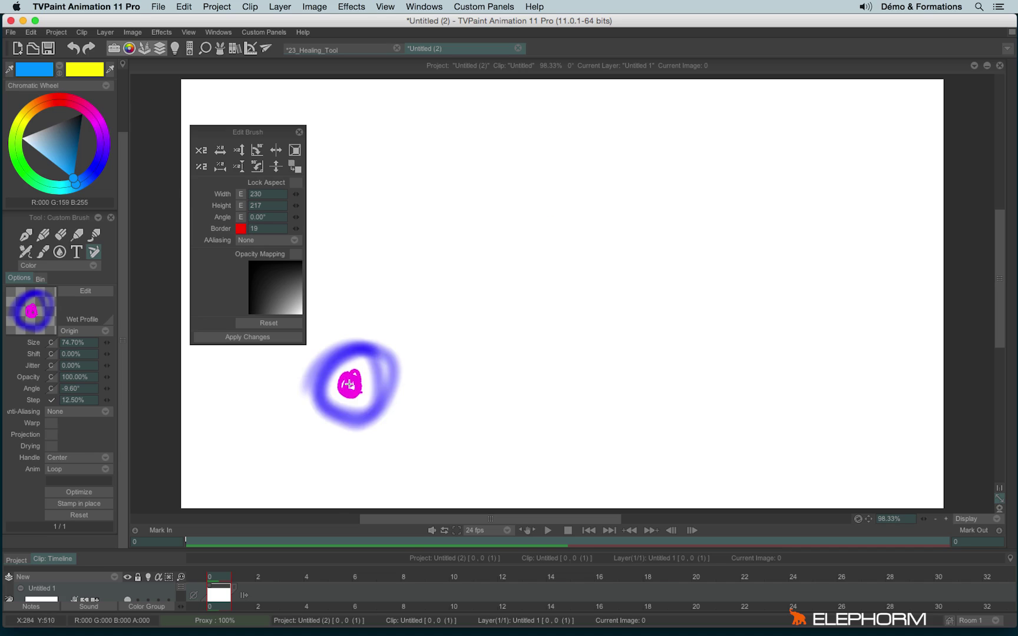
pyautogui.click(243, 241)
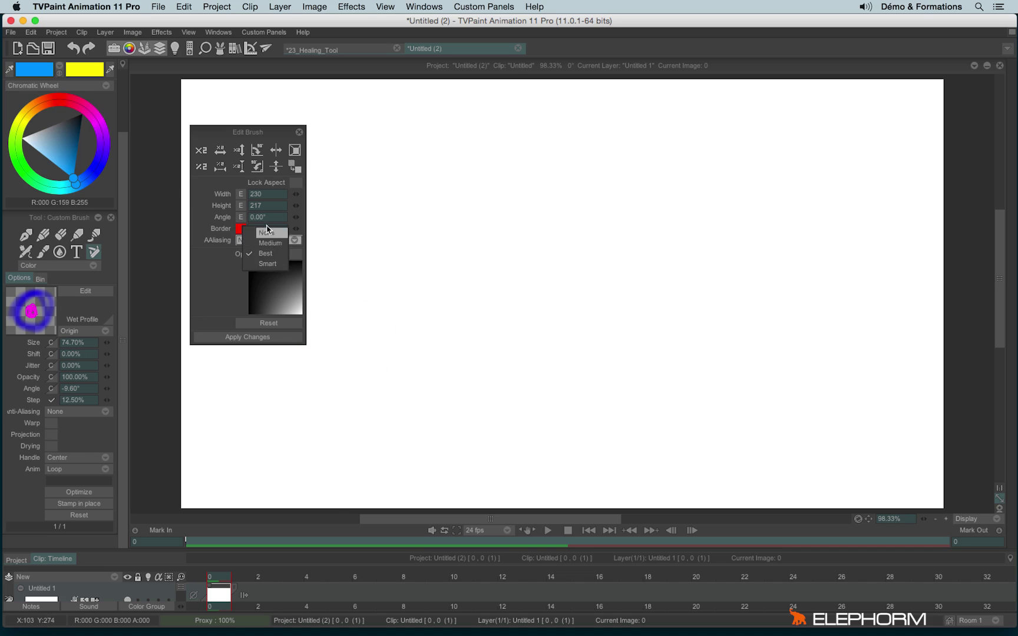
pyautogui.click(217, 263)
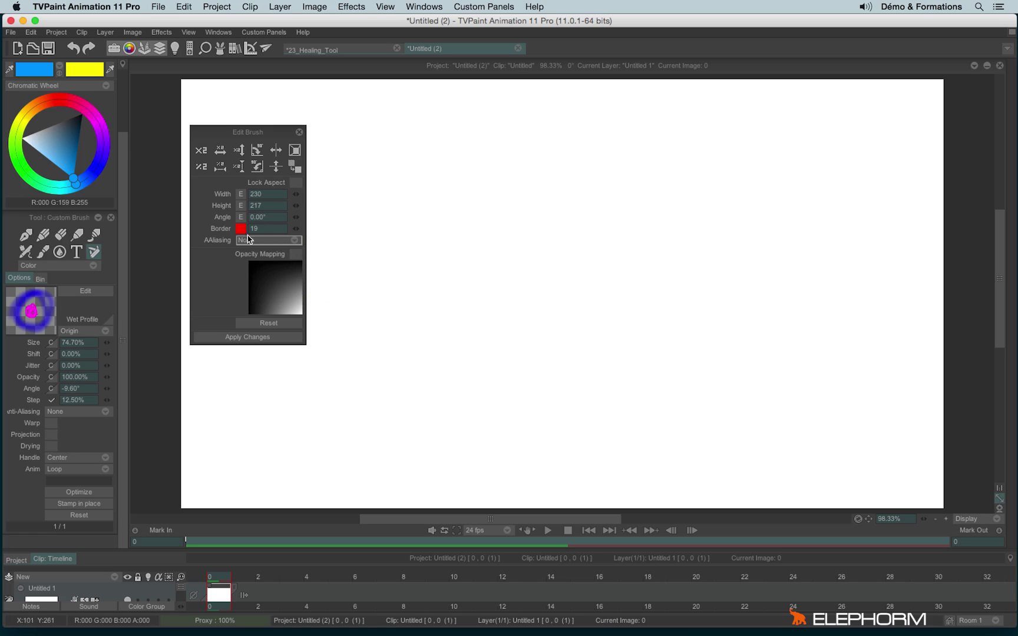
pyautogui.moveTo(300, 230); pyautogui.dragTo(299, 257)
# - Turn on Opacity Mapping and add several spline points to the vertical opacity curve
pyautogui.click(296, 254)
pyautogui.click(274, 284)
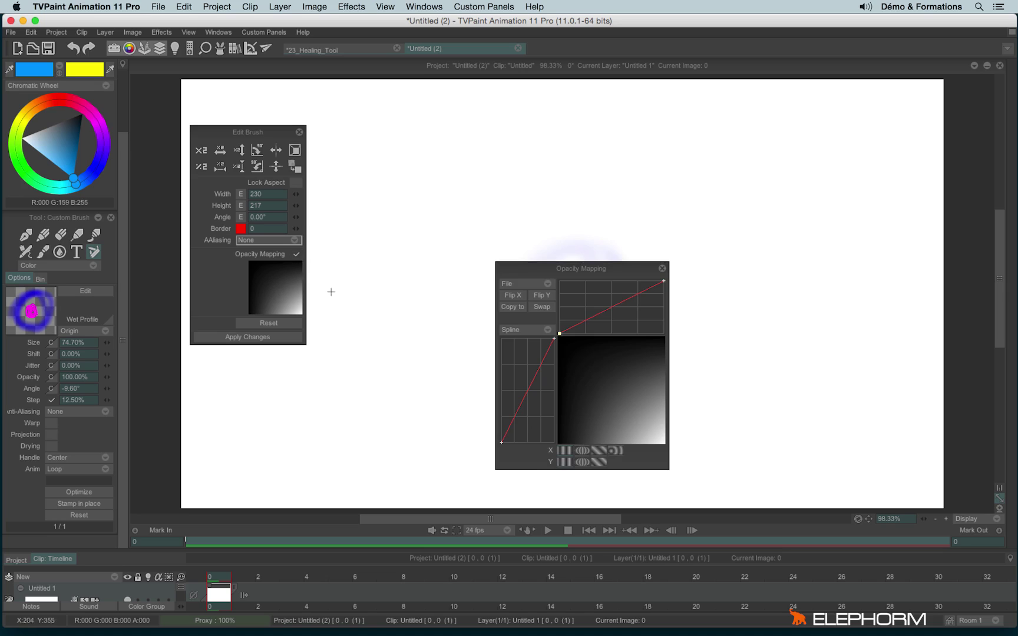
pyautogui.moveTo(557, 272); pyautogui.dragTo(775, 162)
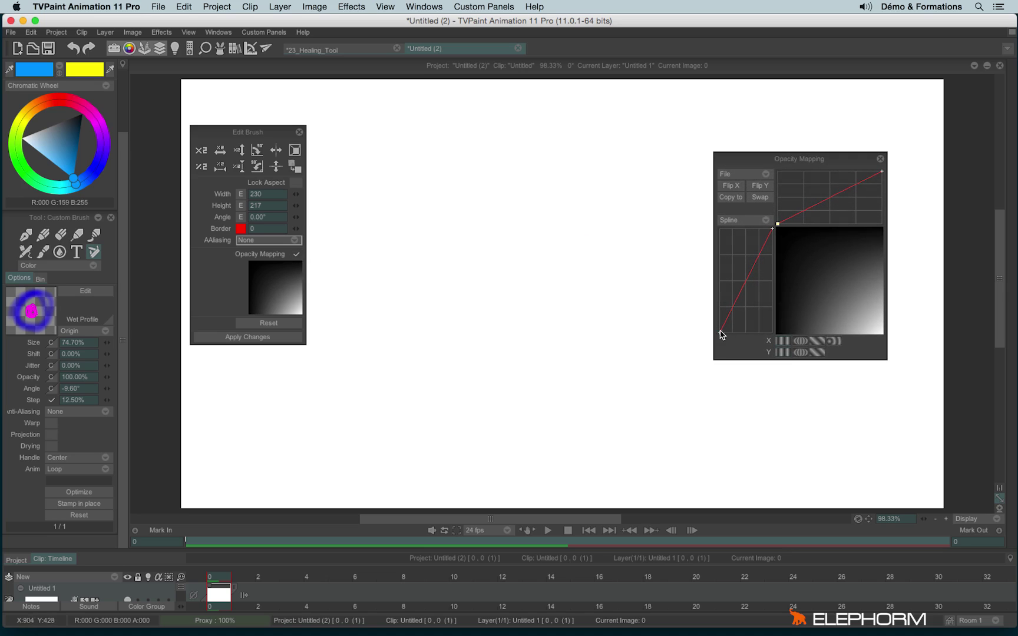
pyautogui.moveTo(737, 301); pyautogui.dragTo(720, 293)
pyautogui.click(759, 290)
pyautogui.click(731, 267)
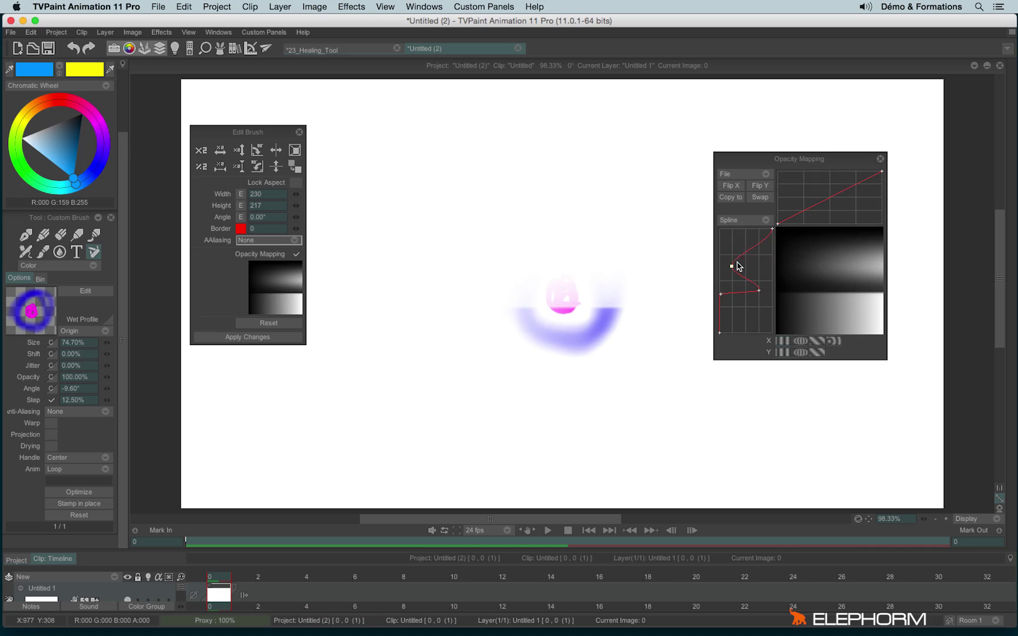
pyautogui.click(743, 239)
pyautogui.click(772, 262)
pyautogui.moveTo(750, 249); pyautogui.dragTo(705, 249)
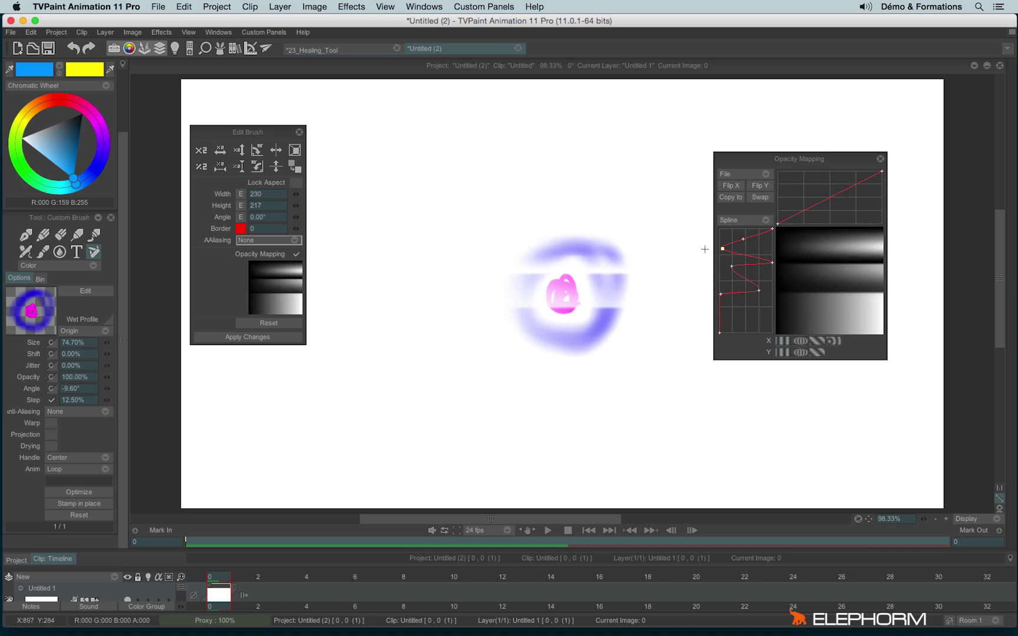
# - Add three peaks and a dip to the horizontal opacity curve, then paint a looping test stroke
pyautogui.moveTo(791, 209); pyautogui.dragTo(801, 175)
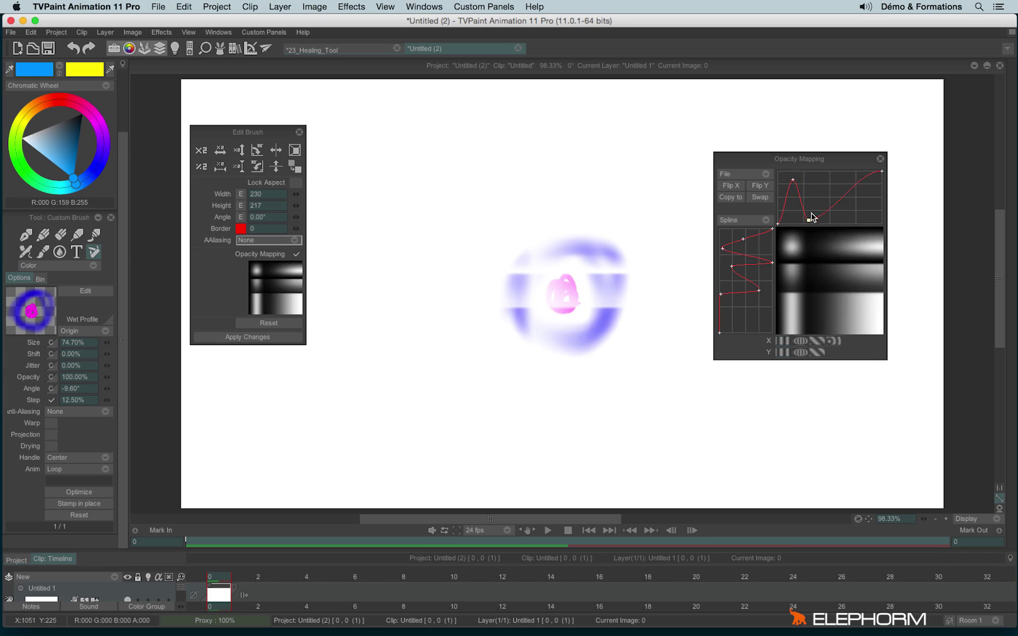
pyautogui.click(822, 177)
pyautogui.click(842, 220)
pyautogui.click(852, 173)
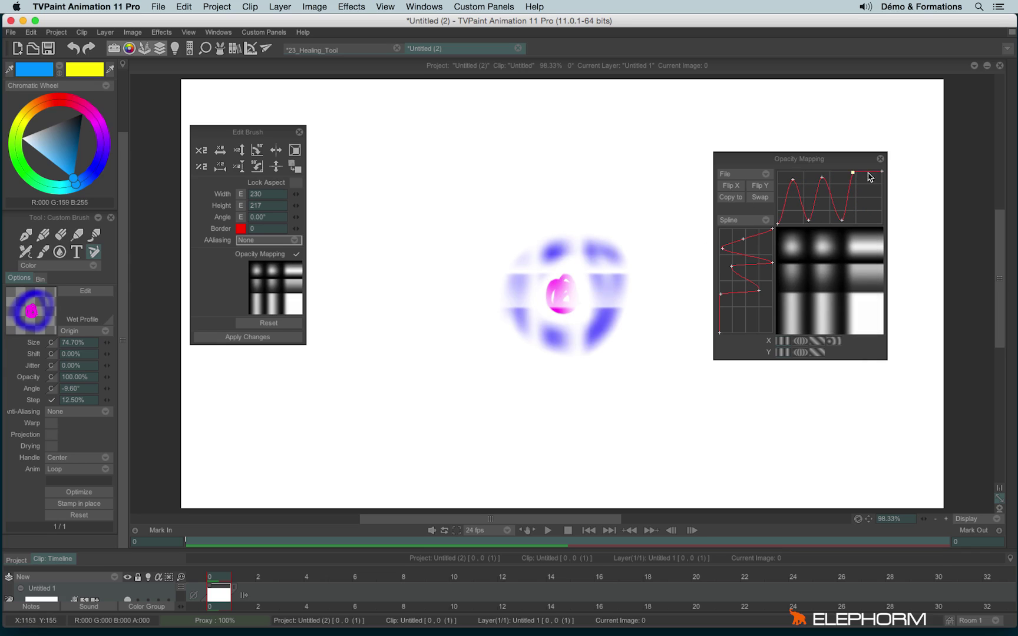
pyautogui.moveTo(868, 172); pyautogui.dragTo(874, 217)
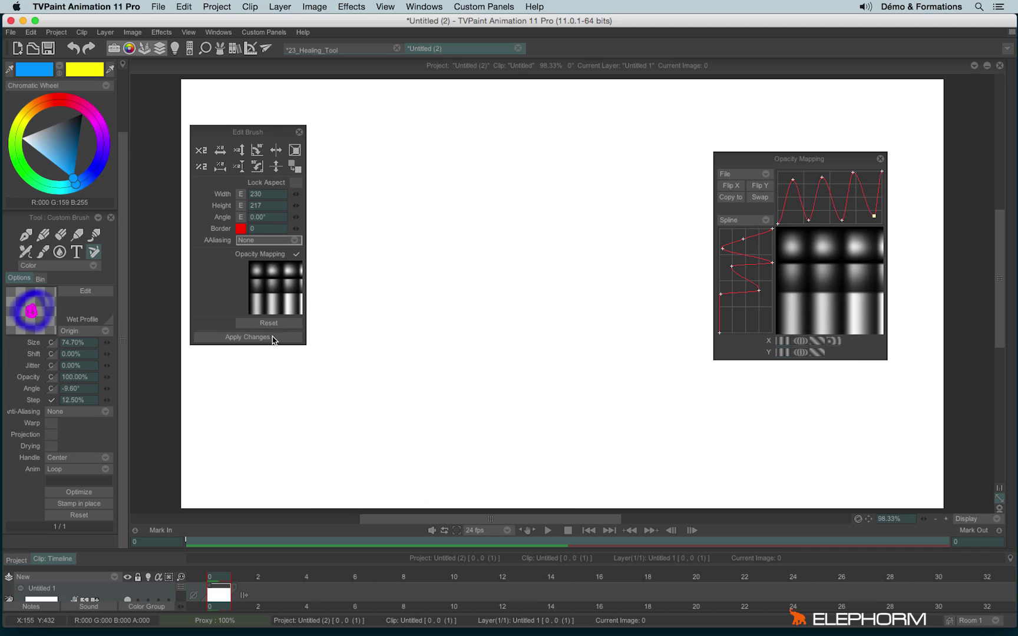
pyautogui.moveTo(527, 143)
pyautogui.mouseDown()
pyautogui.moveTo(483, 213)
pyautogui.moveTo(525, 318)
pyautogui.moveTo(462, 457)
pyautogui.moveTo(657, 351)
pyautogui.moveTo(557, 128)
pyautogui.moveTo(350, 311)
pyautogui.moveTo(573, 411)
pyautogui.moveTo(447, 252)
pyautogui.moveTo(520, 285)
pyautogui.mouseUp()
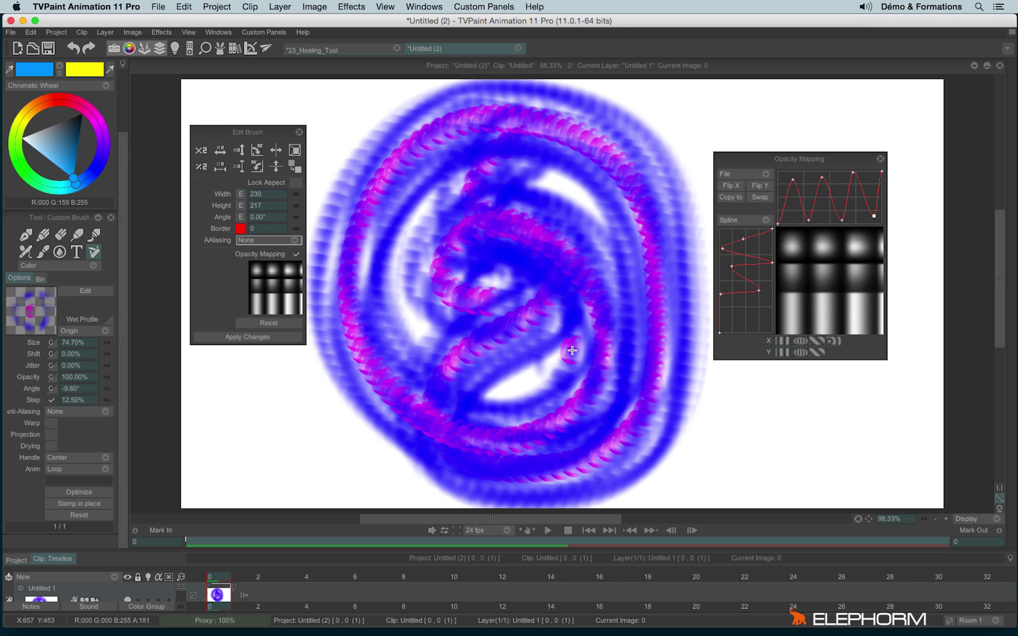
# - Close Edit Brush and paint a soft blue ellipse with the Air Brush at size 46.80
pyautogui.press('BackSpace')
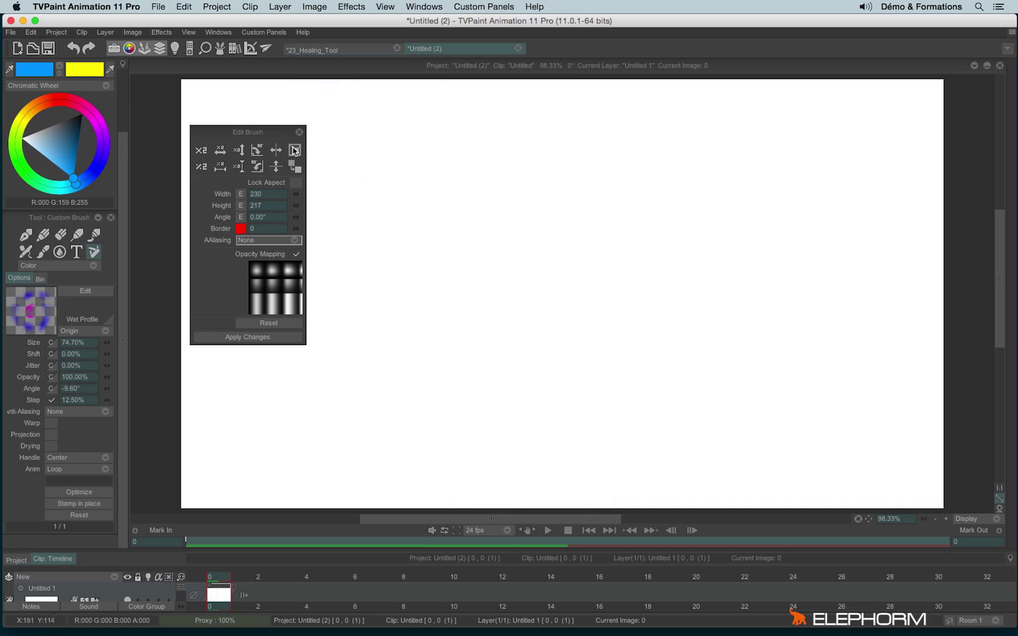
pyautogui.click(299, 135)
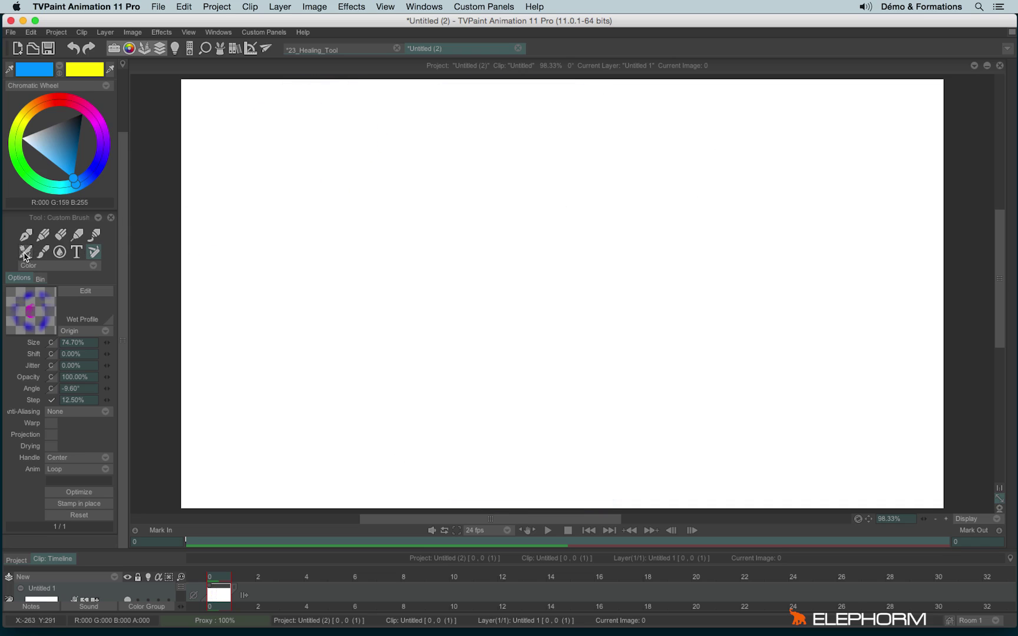
pyautogui.click(25, 254)
pyautogui.press('BackSpace')
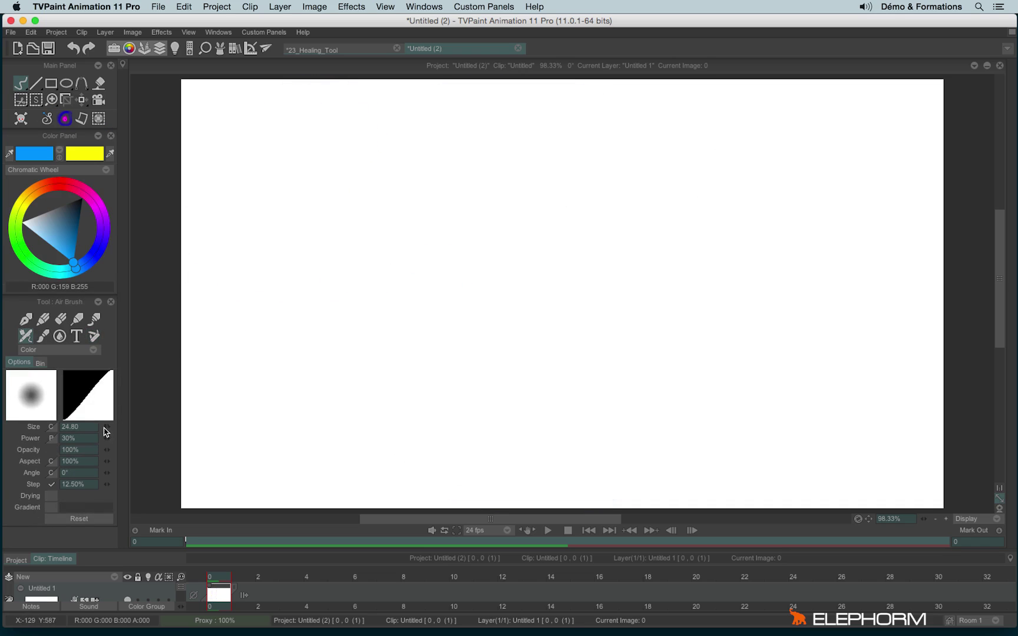
pyautogui.moveTo(104, 428); pyautogui.dragTo(127, 428)
pyautogui.moveTo(491, 239)
pyautogui.mouseDown()
pyautogui.moveTo(469, 278)
pyautogui.moveTo(496, 239)
pyautogui.moveTo(431, 280)
pyautogui.moveTo(457, 248)
pyautogui.moveTo(497, 265)
pyautogui.moveTo(413, 256)
pyautogui.moveTo(512, 260)
pyautogui.moveTo(491, 277)
pyautogui.moveTo(438, 264)
pyautogui.moveTo(504, 257)
pyautogui.mouseUp()
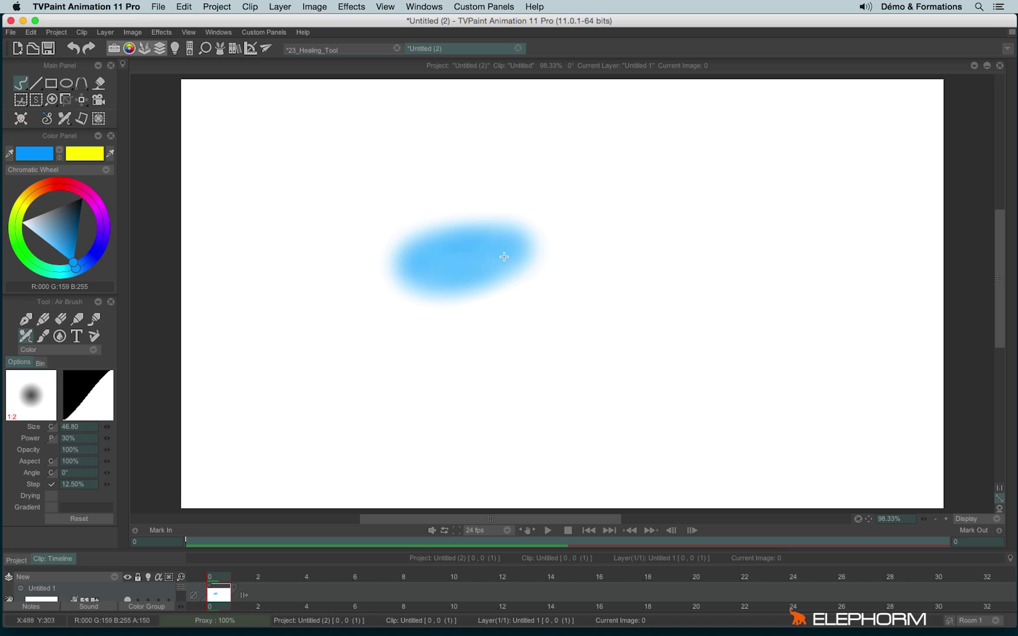
# - Capture the ellipse as a custom brush with Cut Brush and clear the canvas
pyautogui.click(21, 99)
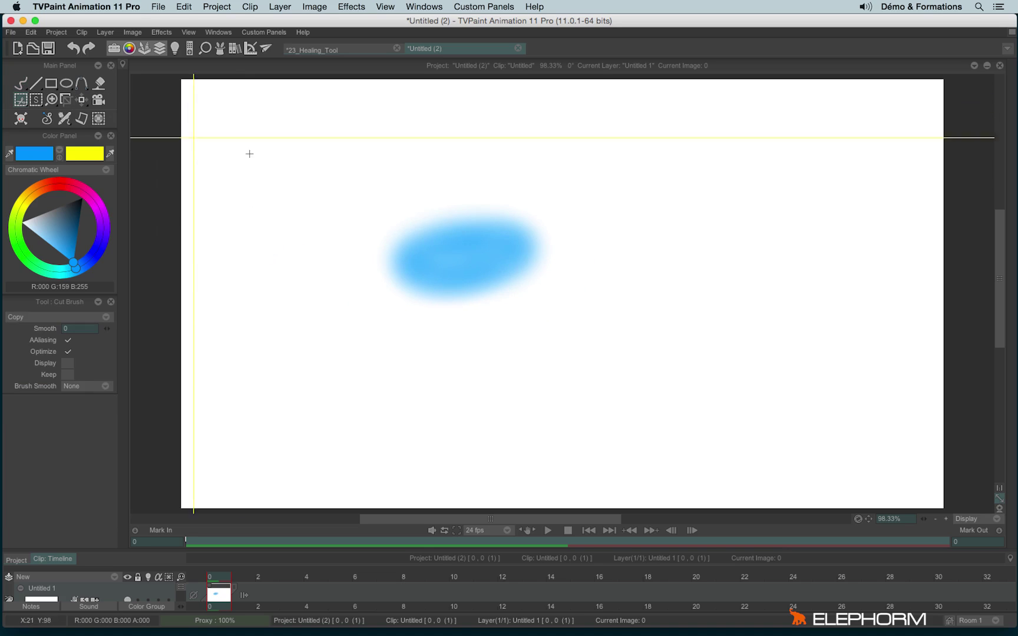
pyautogui.moveTo(378, 201); pyautogui.dragTo(547, 319)
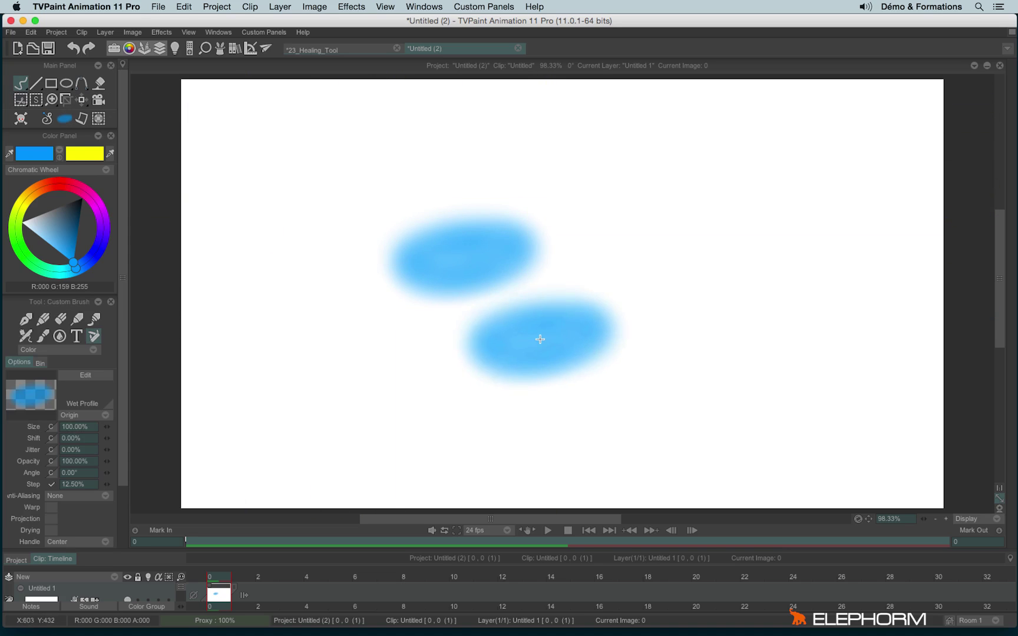
pyautogui.press('BackSpace')
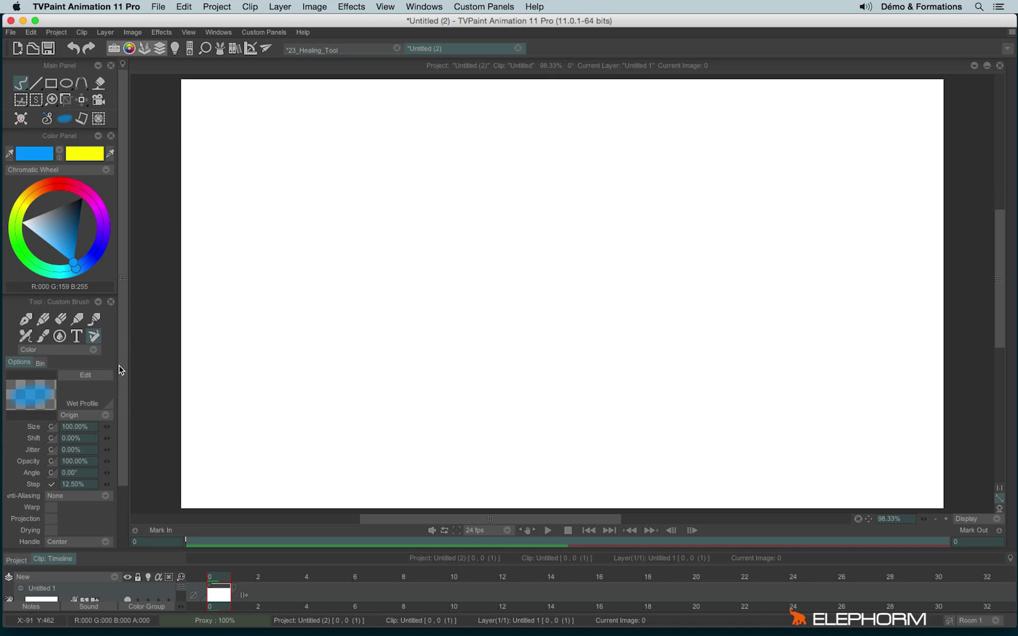
pyautogui.scroll(-3, 121, 371)
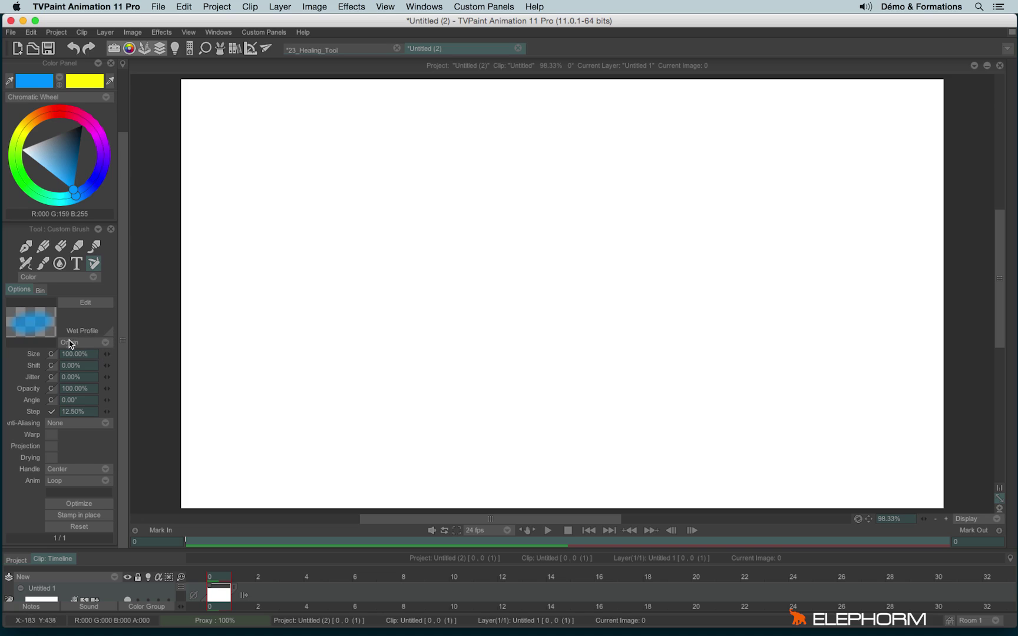
pyautogui.click(70, 344)
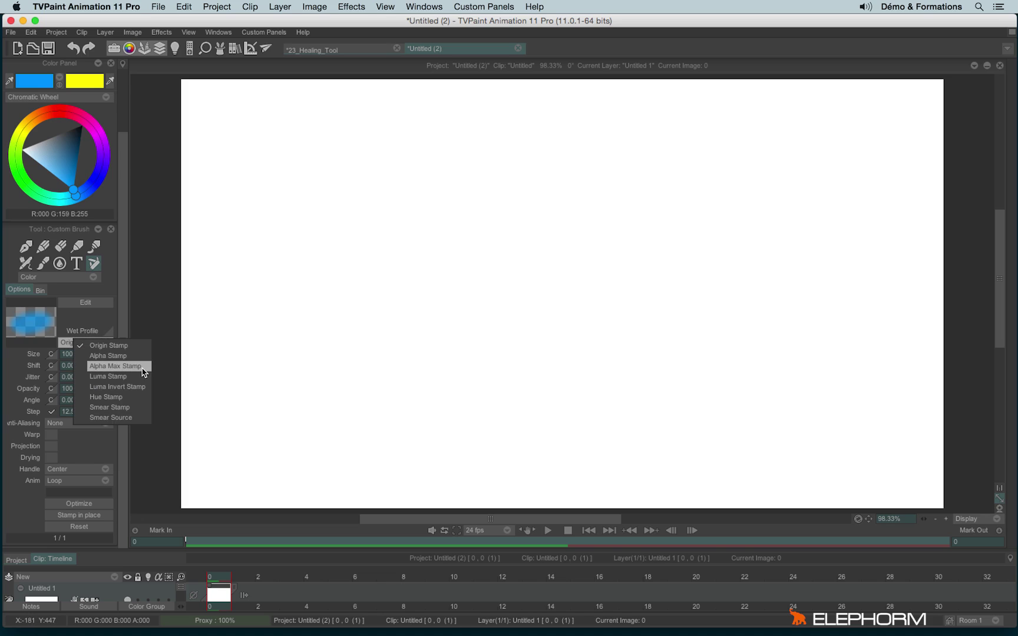
# - Raise the Wet Profile curve into a single peak and paint a large blue blob
pyautogui.click(112, 328)
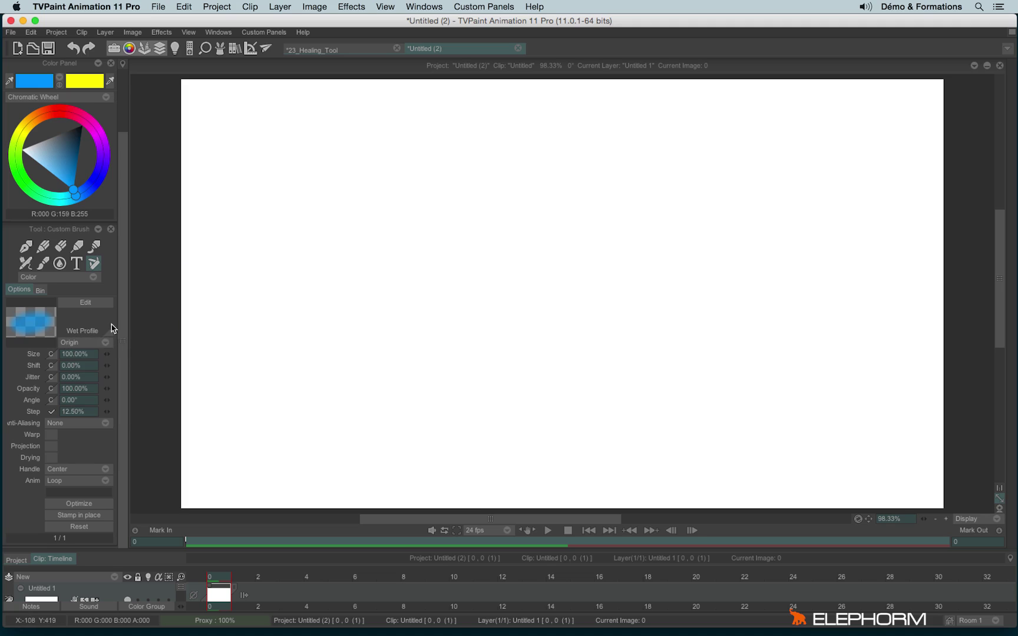
pyautogui.click(108, 332)
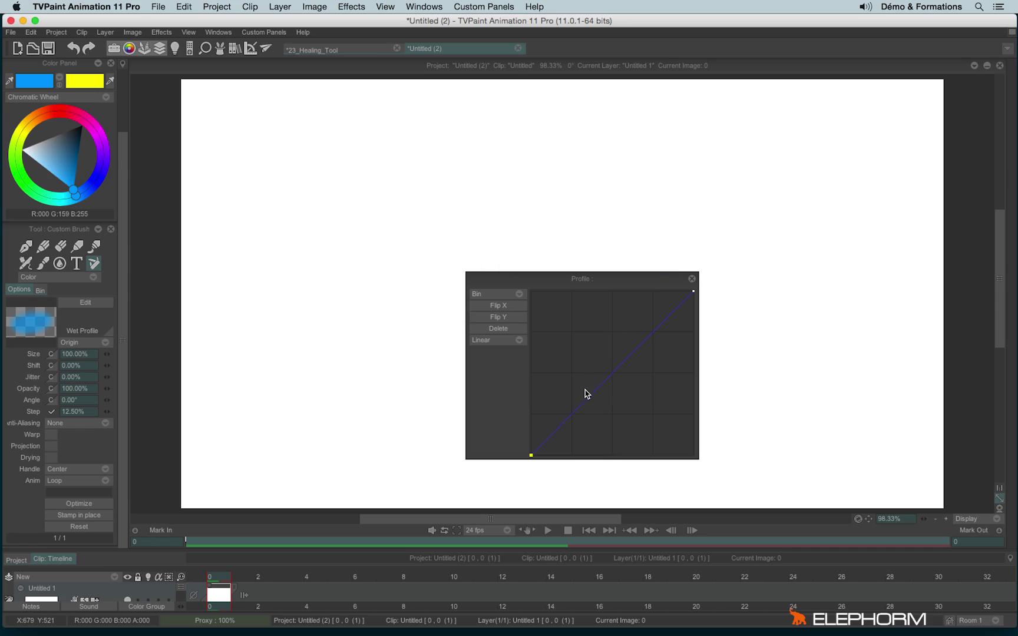
pyautogui.moveTo(587, 394); pyautogui.dragTo(587, 309)
pyautogui.moveTo(364, 228)
pyautogui.mouseDown()
pyautogui.moveTo(372, 254)
pyautogui.moveTo(349, 224)
pyautogui.moveTo(429, 160)
pyautogui.moveTo(475, 232)
pyautogui.moveTo(346, 280)
pyautogui.moveTo(426, 155)
pyautogui.moveTo(459, 234)
pyautogui.mouseUp()
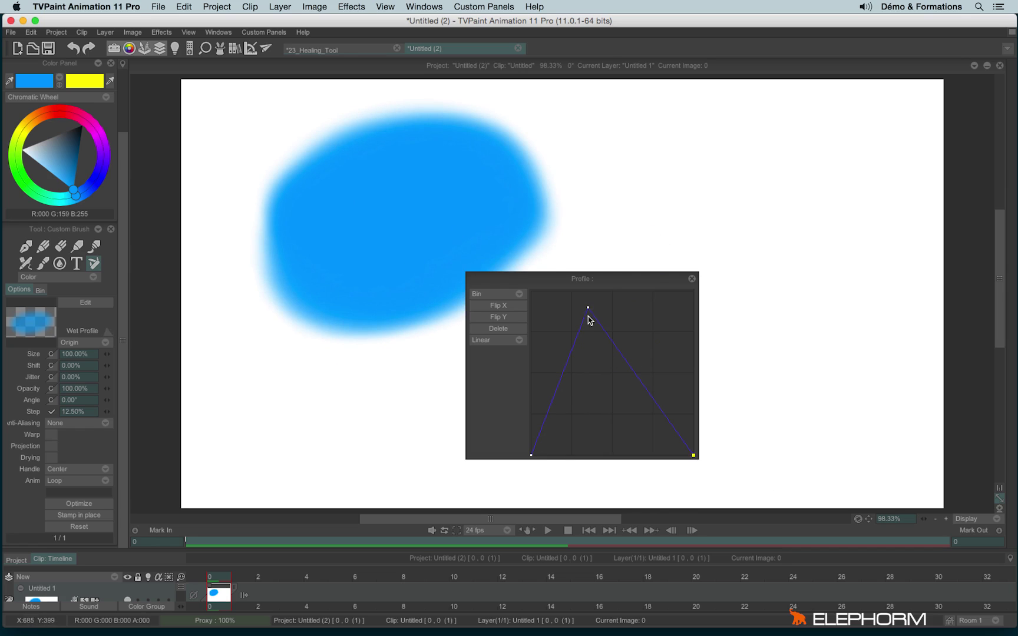
# - Switch stamping to Alpha Stamp, paint hollow blue test rings, and flatten the wet profile peak
pyautogui.click(89, 343)
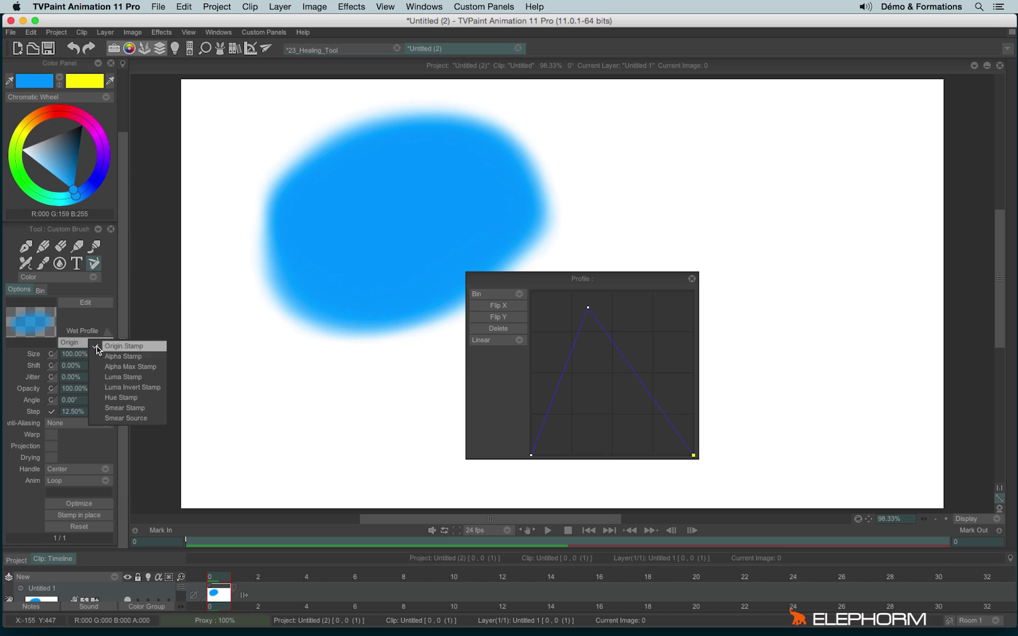
pyautogui.click(128, 358)
pyautogui.moveTo(748, 119)
pyautogui.mouseDown()
pyautogui.moveTo(708, 171)
pyautogui.moveTo(734, 155)
pyautogui.moveTo(748, 281)
pyautogui.moveTo(688, 279)
pyautogui.moveTo(750, 405)
pyautogui.moveTo(827, 235)
pyautogui.moveTo(757, 347)
pyautogui.mouseUp()
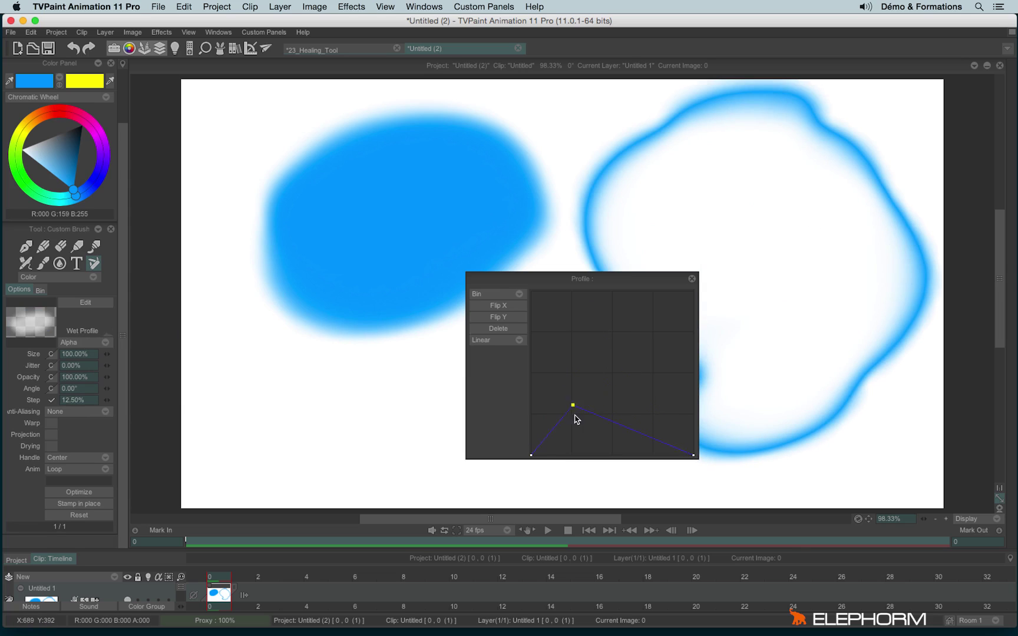
pyautogui.moveTo(576, 416); pyautogui.dragTo(585, 430)
pyautogui.moveTo(341, 389)
pyautogui.mouseDown()
pyautogui.moveTo(377, 408)
pyautogui.moveTo(327, 445)
pyautogui.moveTo(314, 362)
pyautogui.moveTo(357, 364)
pyautogui.mouseUp()
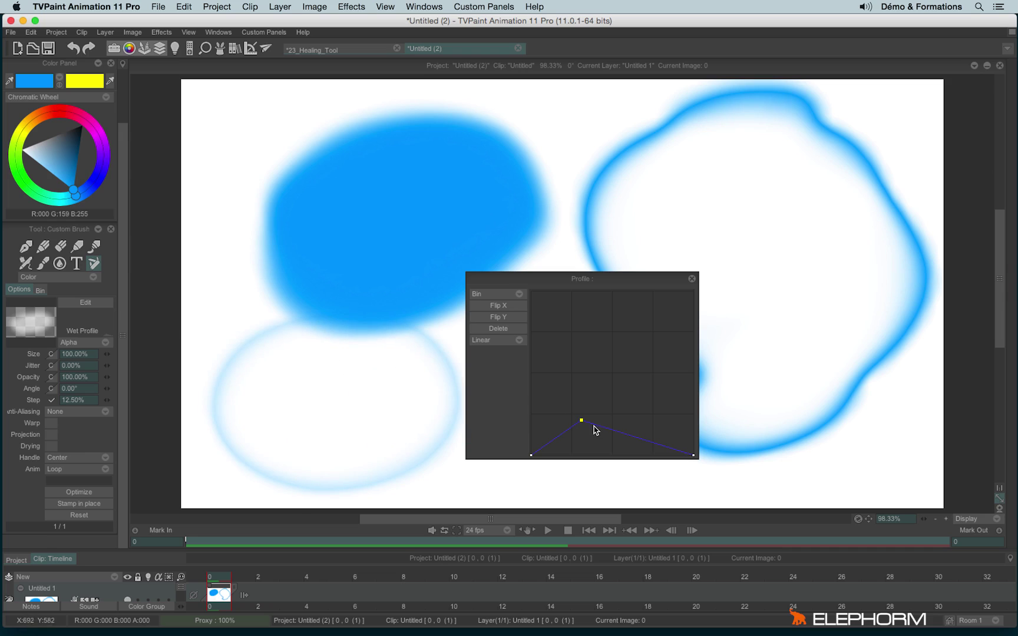
pyautogui.moveTo(581, 421); pyautogui.dragTo(613, 456)
# - Reshape the wet profile into a zigzag, clear the canvas, and paint a rippled blue pool
pyautogui.moveTo(694, 456); pyautogui.dragTo(689, 288)
pyautogui.moveTo(637, 206)
pyautogui.mouseDown()
pyautogui.moveTo(586, 170)
pyautogui.moveTo(807, 241)
pyautogui.moveTo(791, 219)
pyautogui.mouseUp()
pyautogui.click(559, 443)
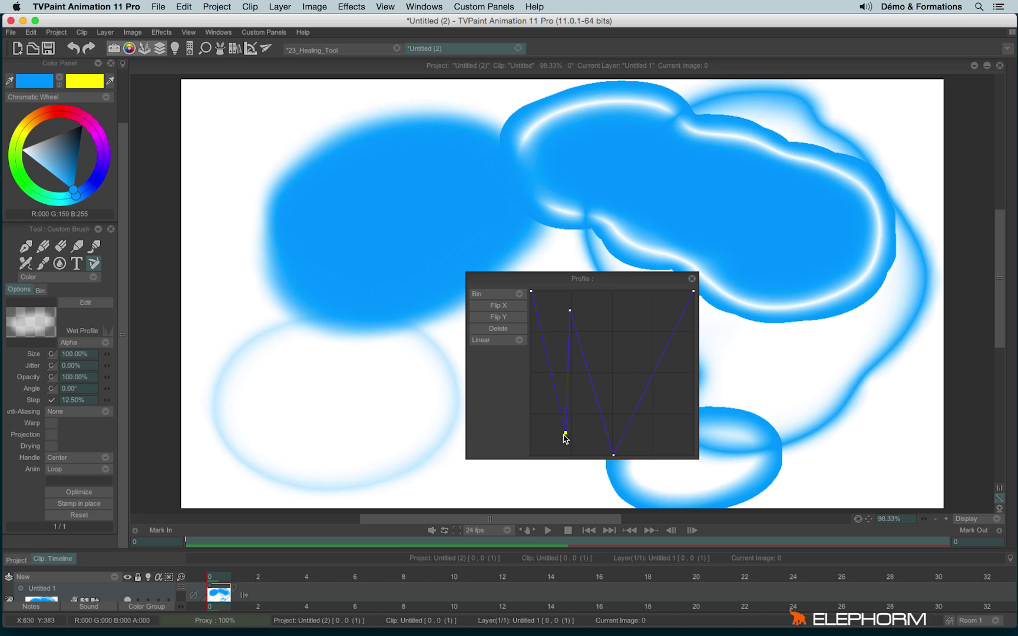
pyautogui.click(627, 337)
pyautogui.click(666, 397)
pyautogui.moveTo(335, 185)
pyautogui.mouseDown()
pyautogui.moveTo(261, 182)
pyautogui.moveTo(247, 306)
pyautogui.moveTo(375, 337)
pyautogui.moveTo(412, 147)
pyautogui.moveTo(307, 219)
pyautogui.mouseUp()
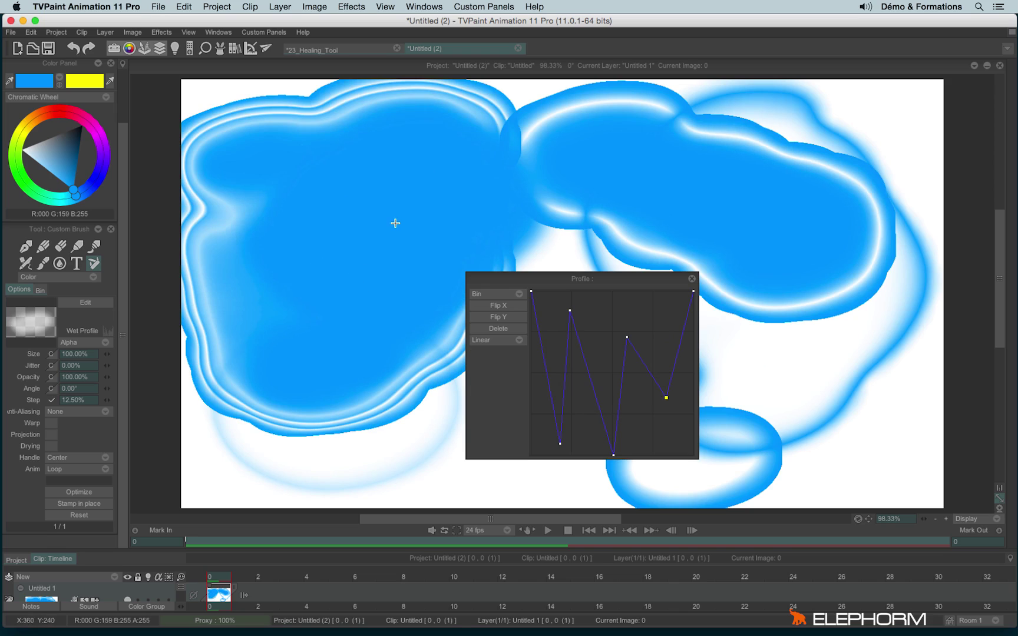
pyautogui.press('BackSpace')
pyautogui.moveTo(396, 221)
pyautogui.mouseDown()
pyautogui.moveTo(372, 141)
pyautogui.moveTo(356, 171)
pyautogui.moveTo(436, 166)
pyautogui.moveTo(495, 201)
pyautogui.moveTo(372, 164)
pyautogui.moveTo(372, 201)
pyautogui.moveTo(407, 209)
pyautogui.moveTo(386, 216)
pyautogui.moveTo(369, 282)
pyautogui.moveTo(465, 244)
pyautogui.moveTo(564, 278)
pyautogui.moveTo(538, 189)
pyautogui.moveTo(537, 127)
pyautogui.moveTo(428, 142)
pyautogui.moveTo(416, 222)
pyautogui.moveTo(313, 304)
pyautogui.moveTo(348, 345)
pyautogui.moveTo(430, 324)
pyautogui.moveTo(439, 306)
pyautogui.moveTo(328, 305)
pyautogui.moveTo(469, 221)
pyautogui.mouseUp()
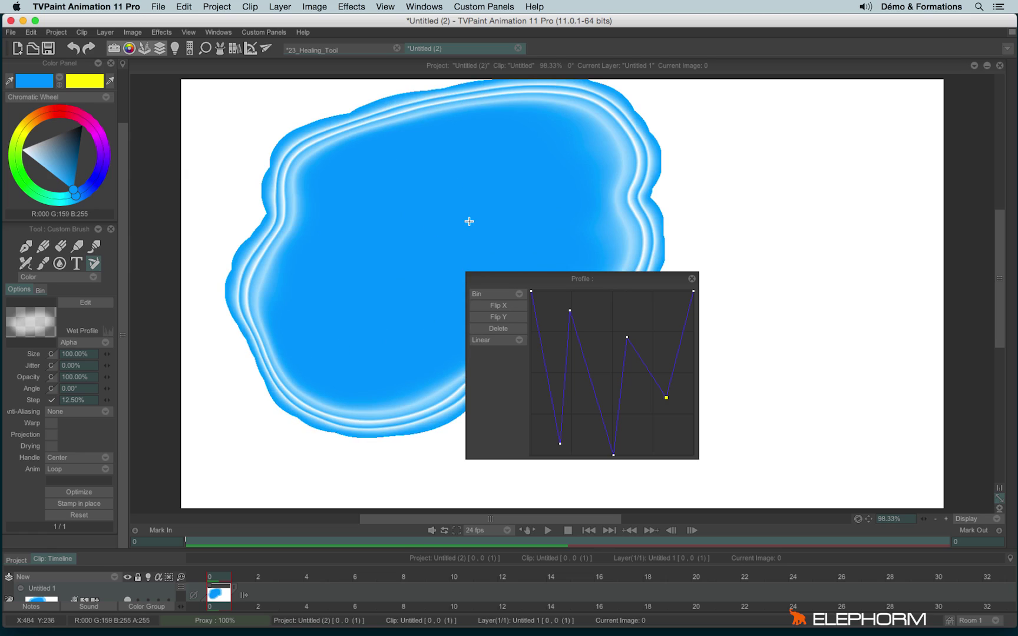